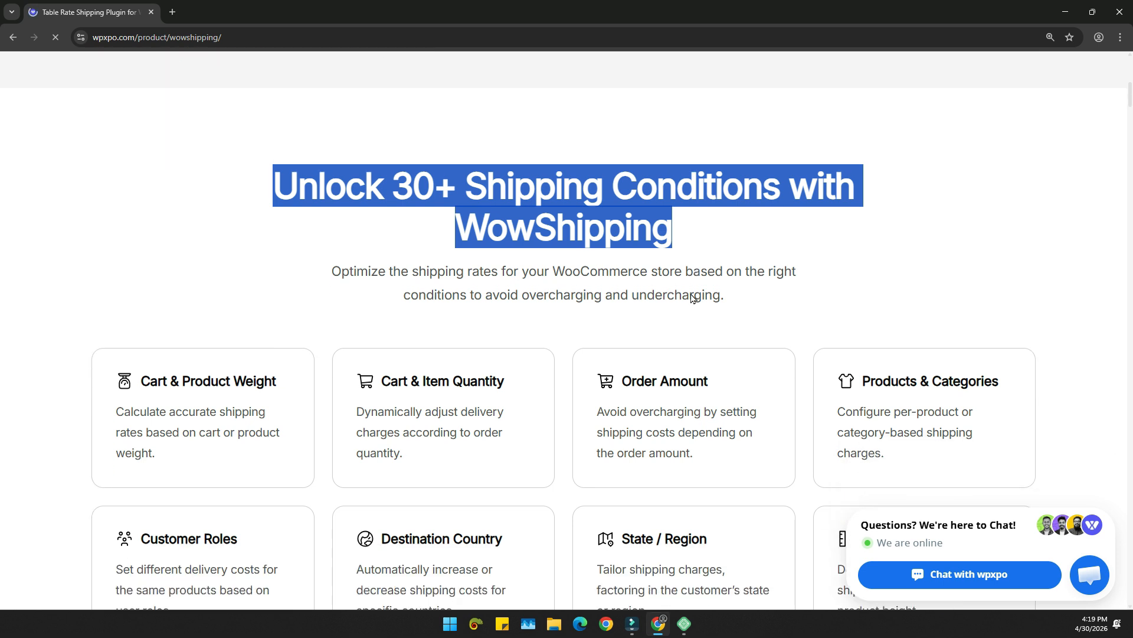
Step: Review the shipping conditions and the supported carrier integrations on the WowShipping product page
scroll(686, 299, "down", 1)
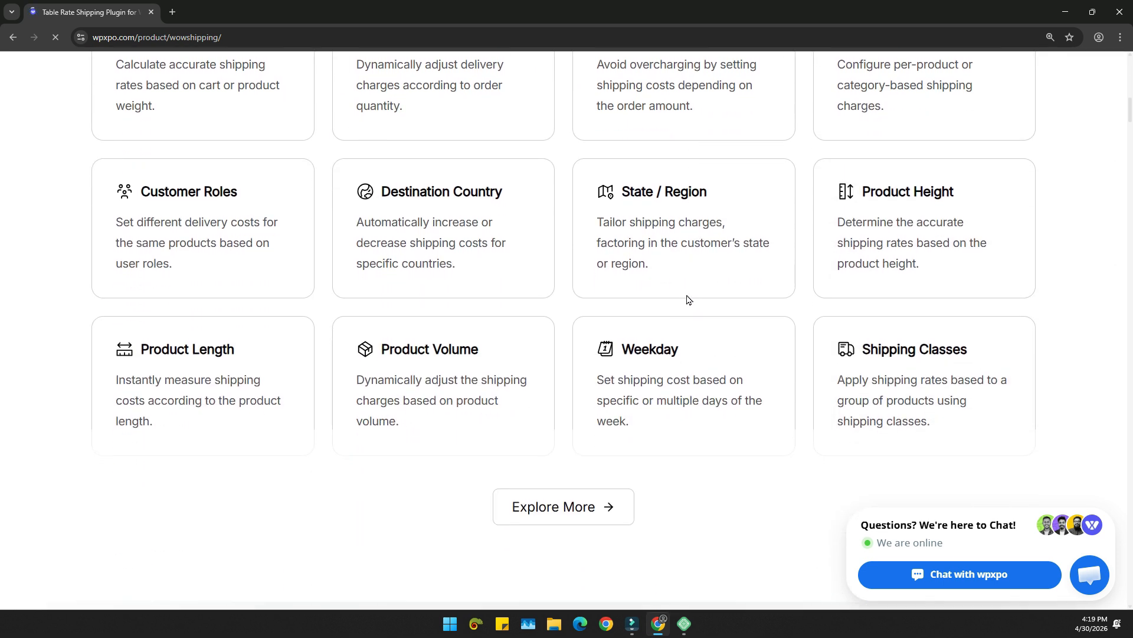
scroll(681, 299, "down", 1)
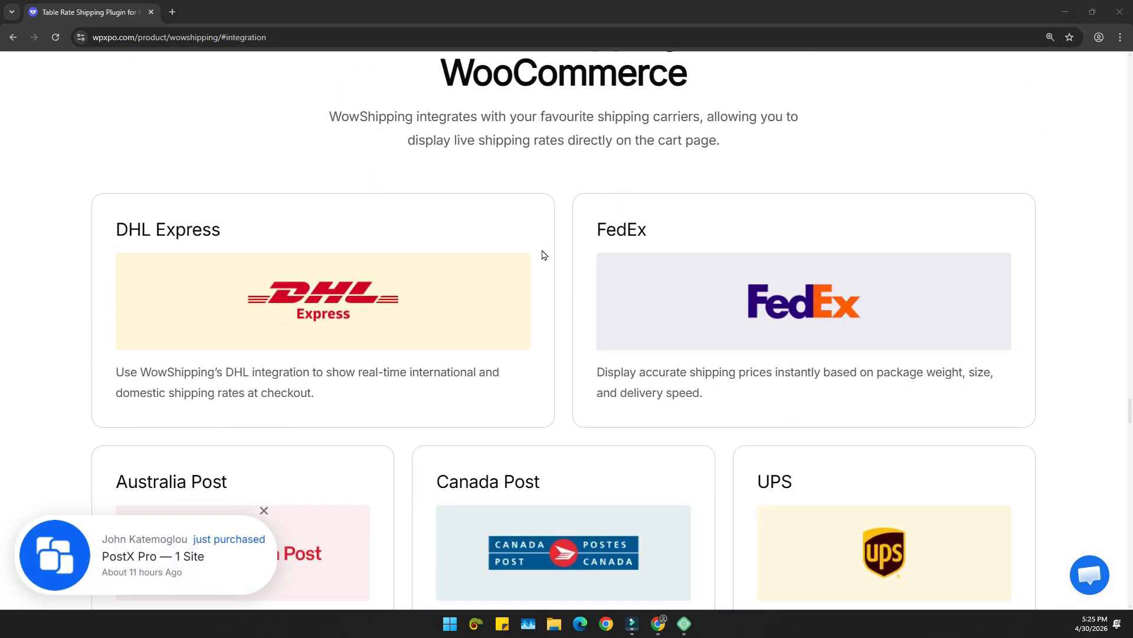
scroll(543, 255, "down", 5)
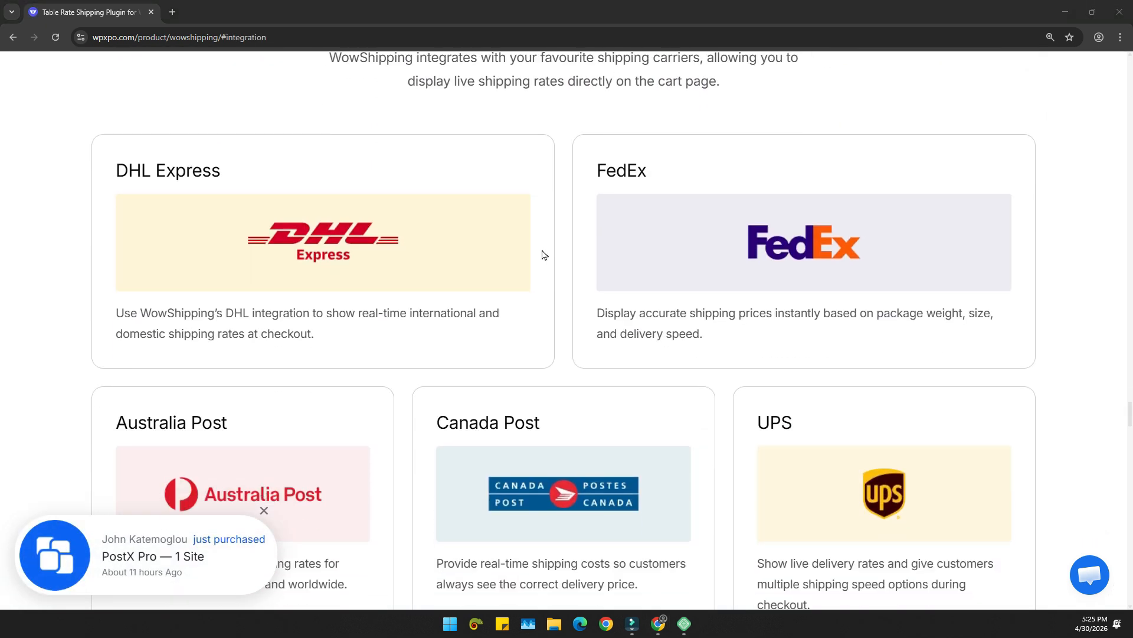
scroll(673, 251, "down", 5)
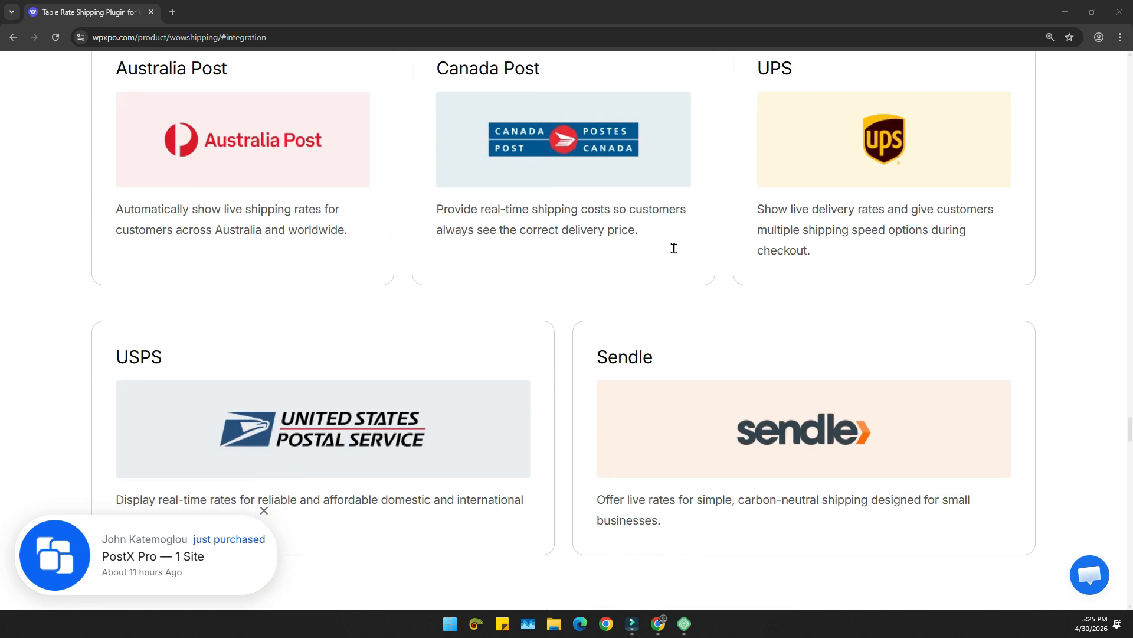
scroll(685, 255, "up", 2)
scroll(687, 259, "up", 2)
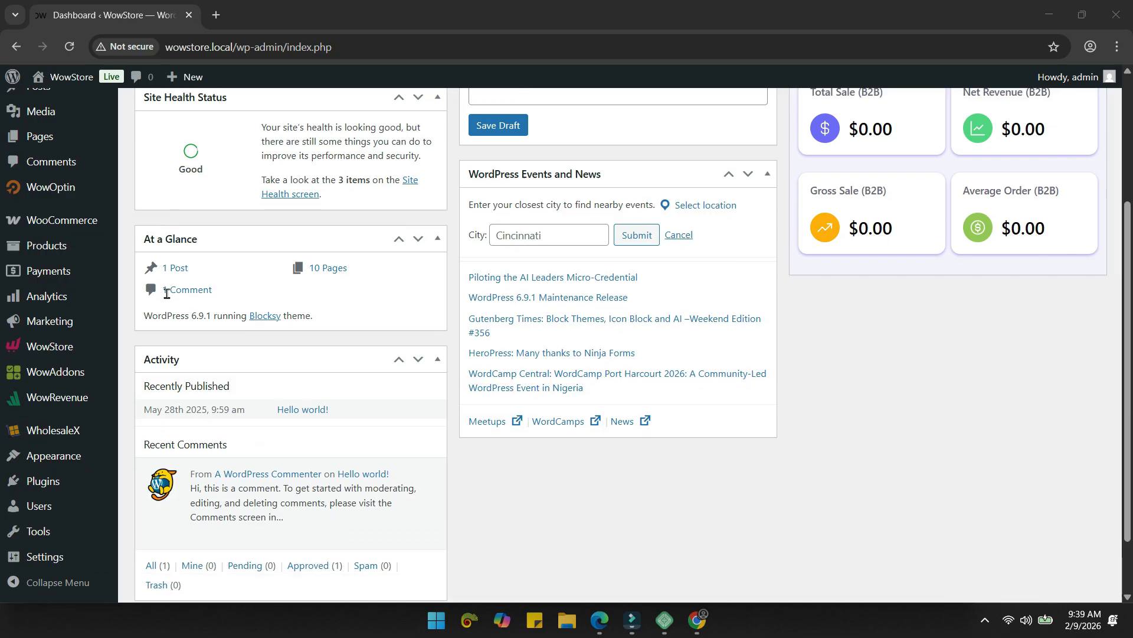
Step: Search the WordPress plugin directory for "wowshipping" and install and activate the WowShipping plugin
scroll(77, 449, "down", 1)
mouse_move(73, 485)
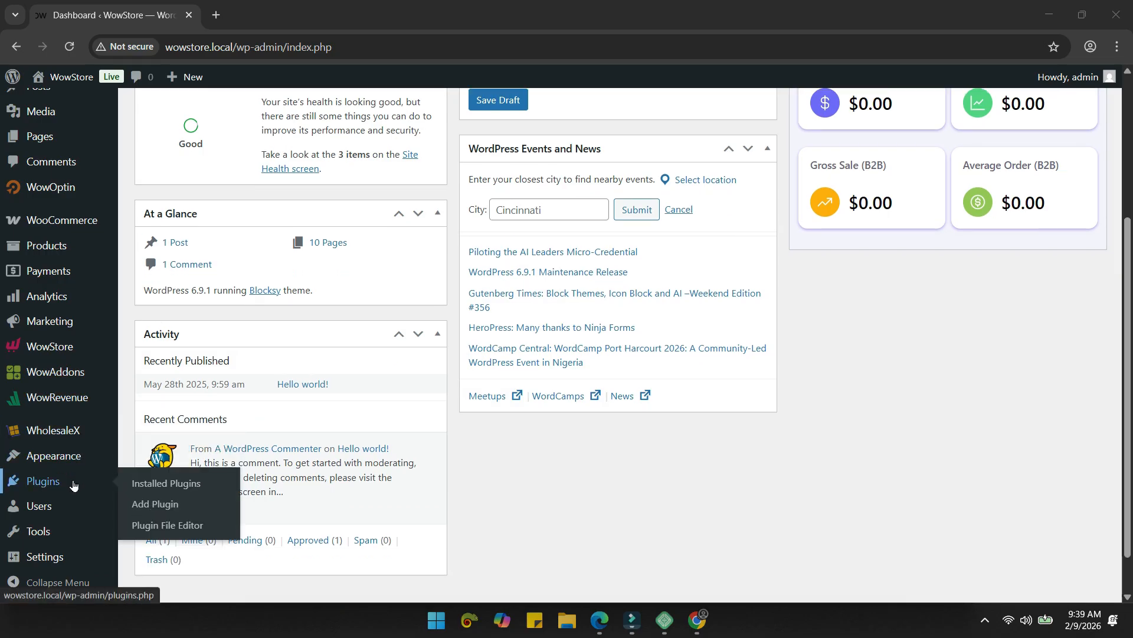
left_click(147, 504)
left_click(861, 180)
type("wowshipping")
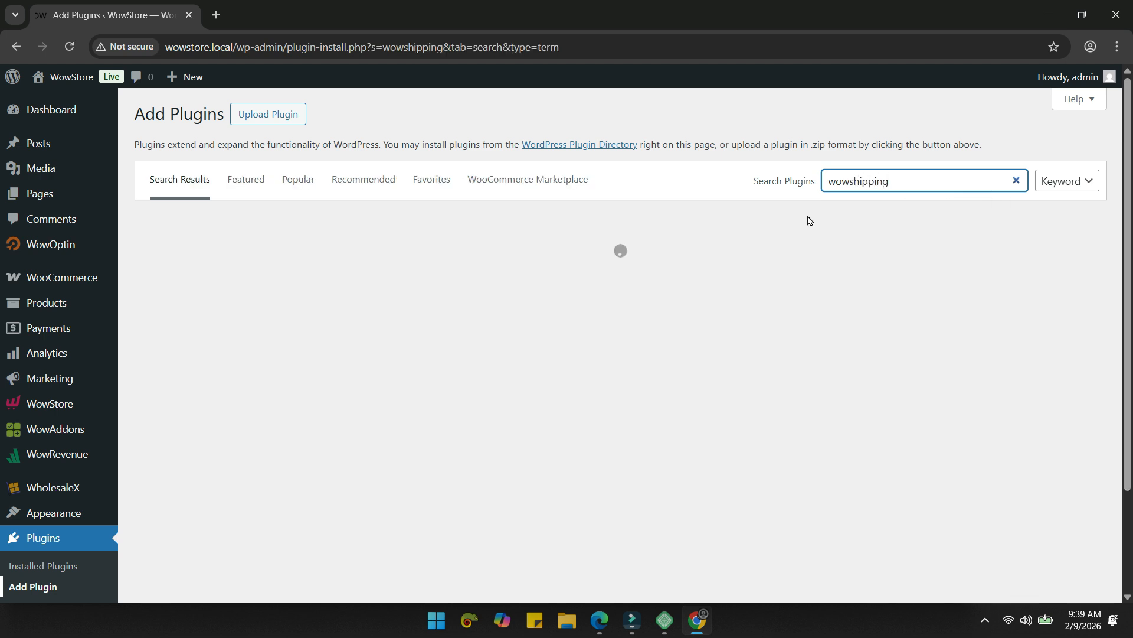
left_click(580, 278)
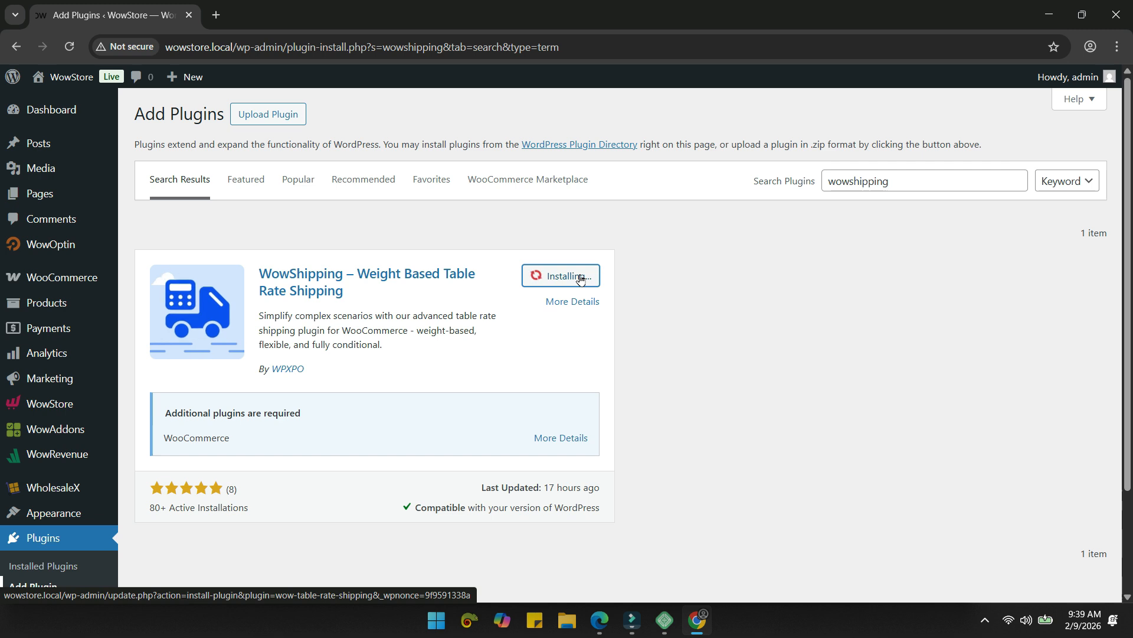
left_click(580, 278)
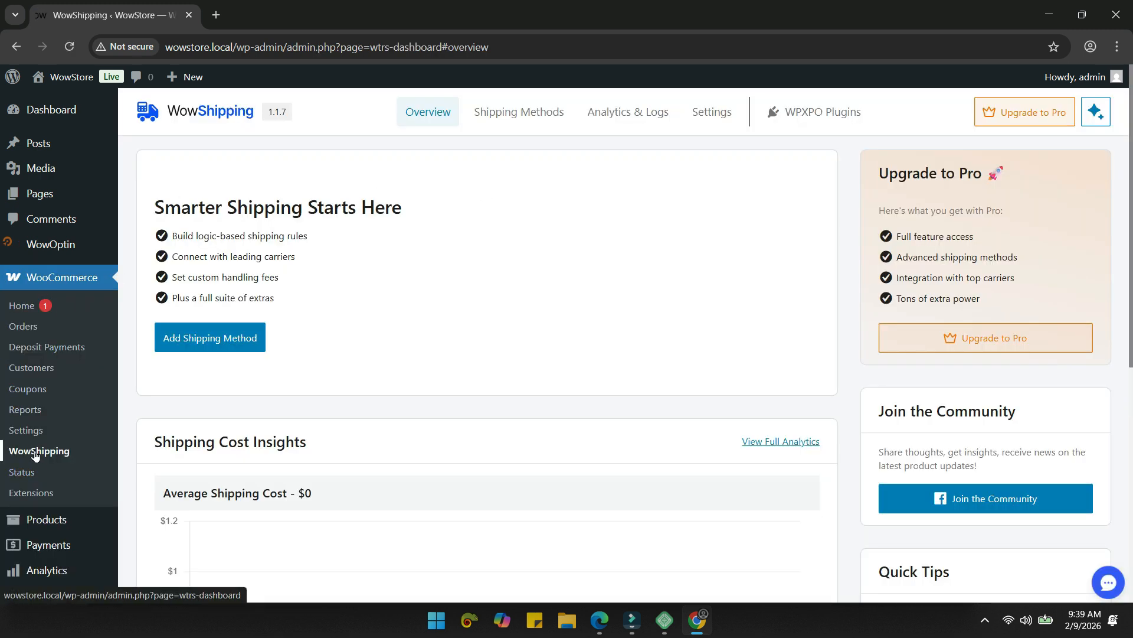
Step: Look through WowShipping's Shipping Methods, Analytics & Logs and Settings pages
left_click(493, 115)
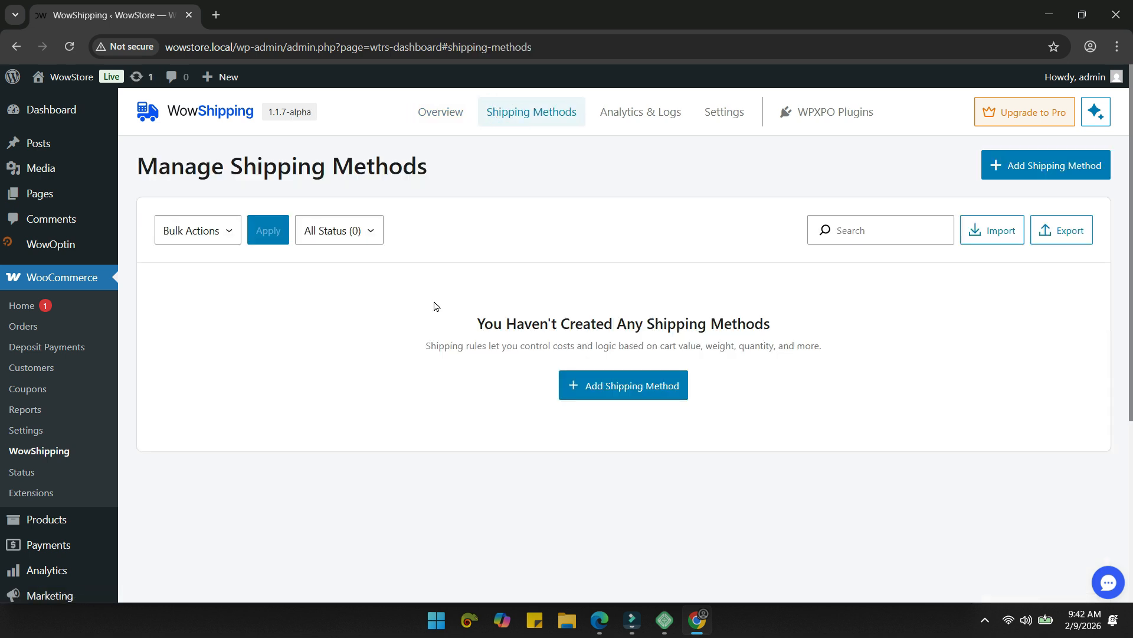
left_click(618, 124)
scroll(529, 329, "down", 2)
scroll(559, 339, "up", 2)
left_click(719, 116)
scroll(534, 288, "down", 4)
scroll(607, 301, "up", 3)
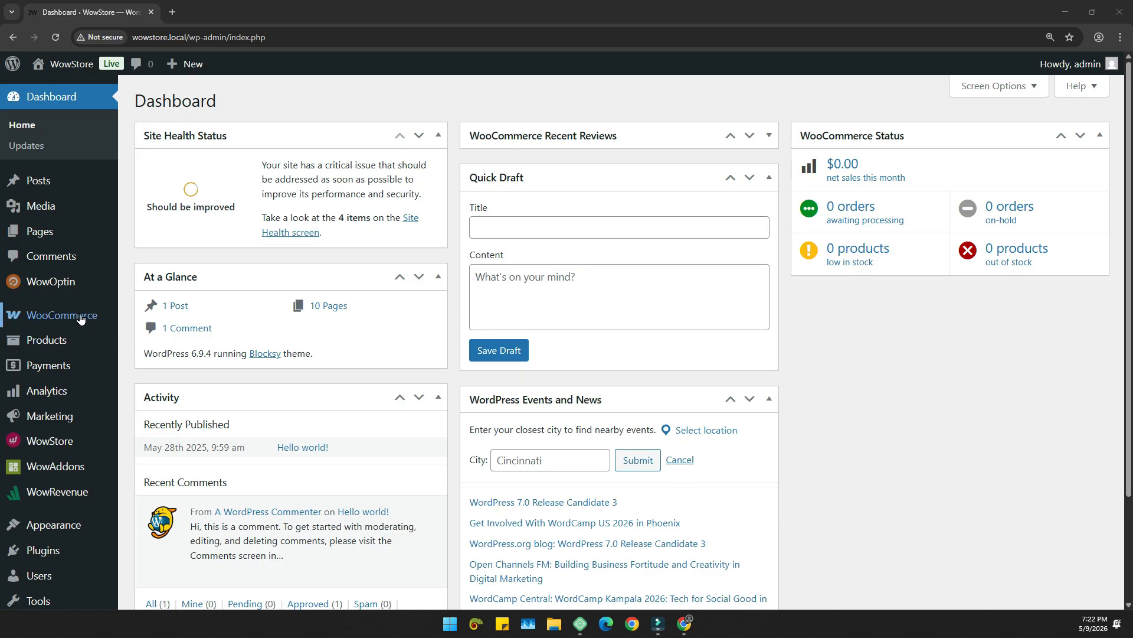
Step: Create a new table rate shipping method in WowShipping and title it "Standard Shipping"
mouse_move(81, 318)
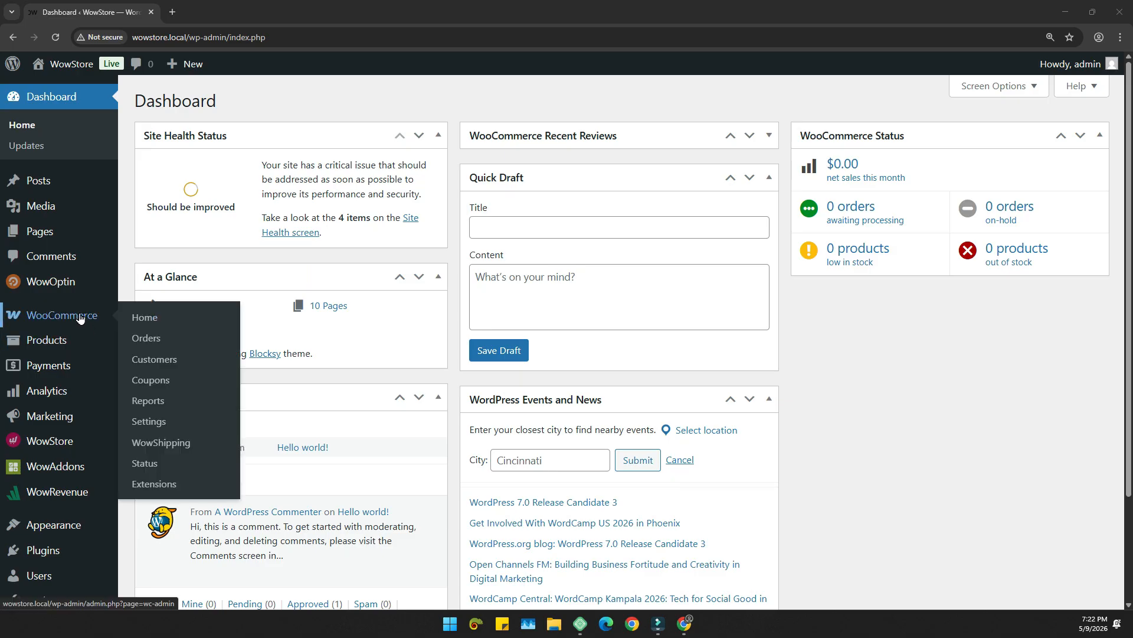
left_click(180, 444)
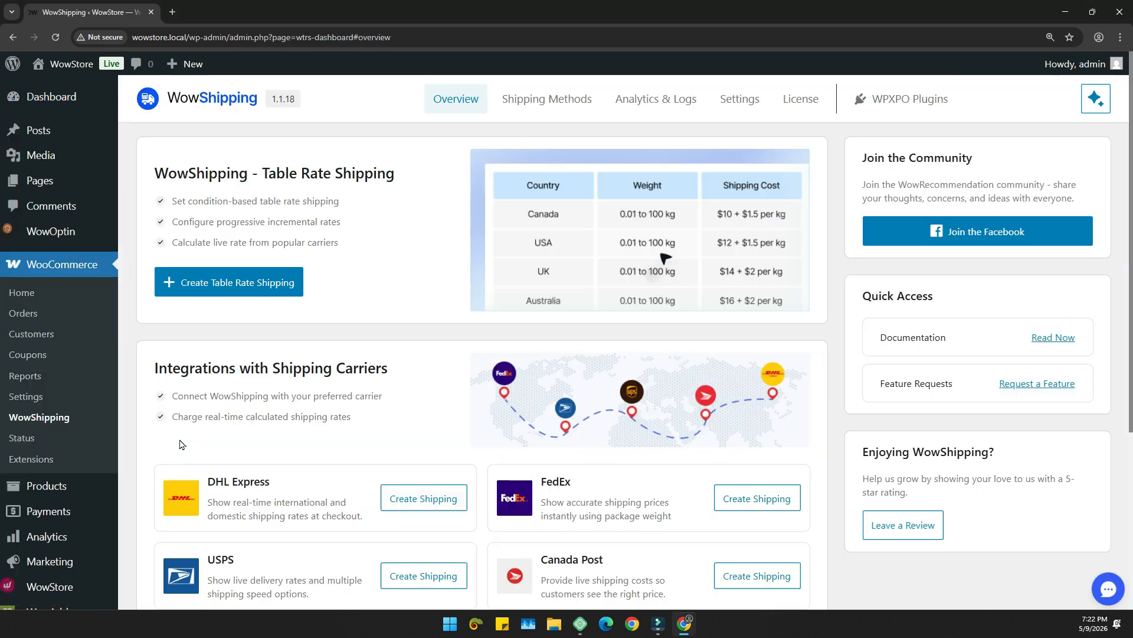
left_click(255, 290)
left_click(469, 84)
type("Standard Shipping")
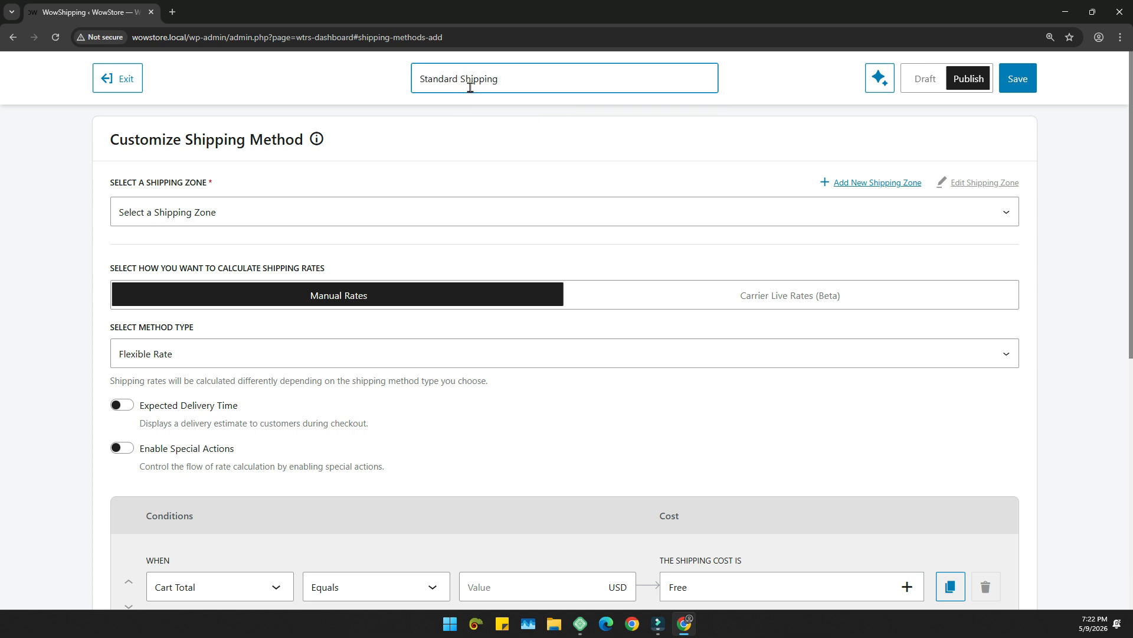
Step: Assign the shipping method to the USA zone with Flexible Rate as its method type
left_click(266, 207)
left_click(248, 268)
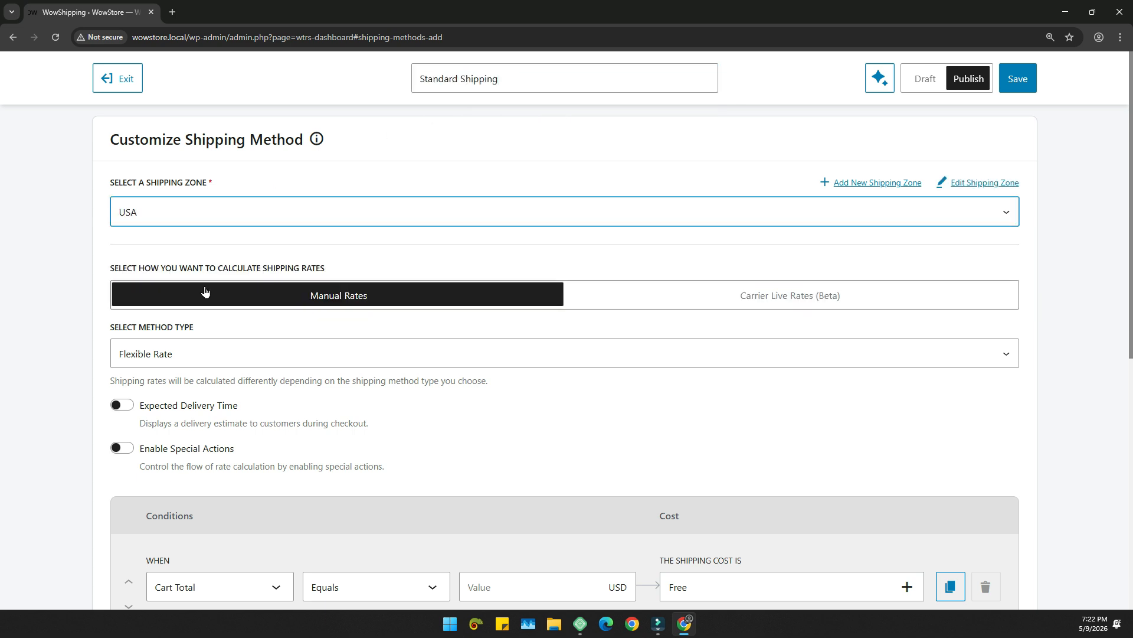
left_click(206, 354)
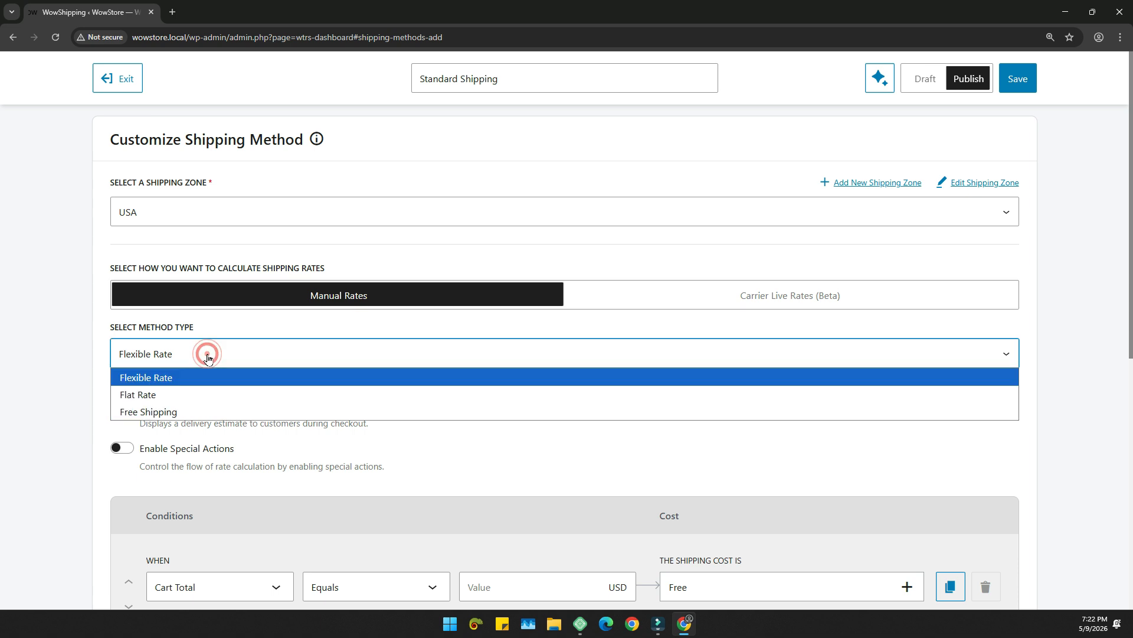
left_click(187, 381)
Step: Set the first rate tier's condition to Cart Quantity greater than 5 items
scroll(638, 342, "down", 3)
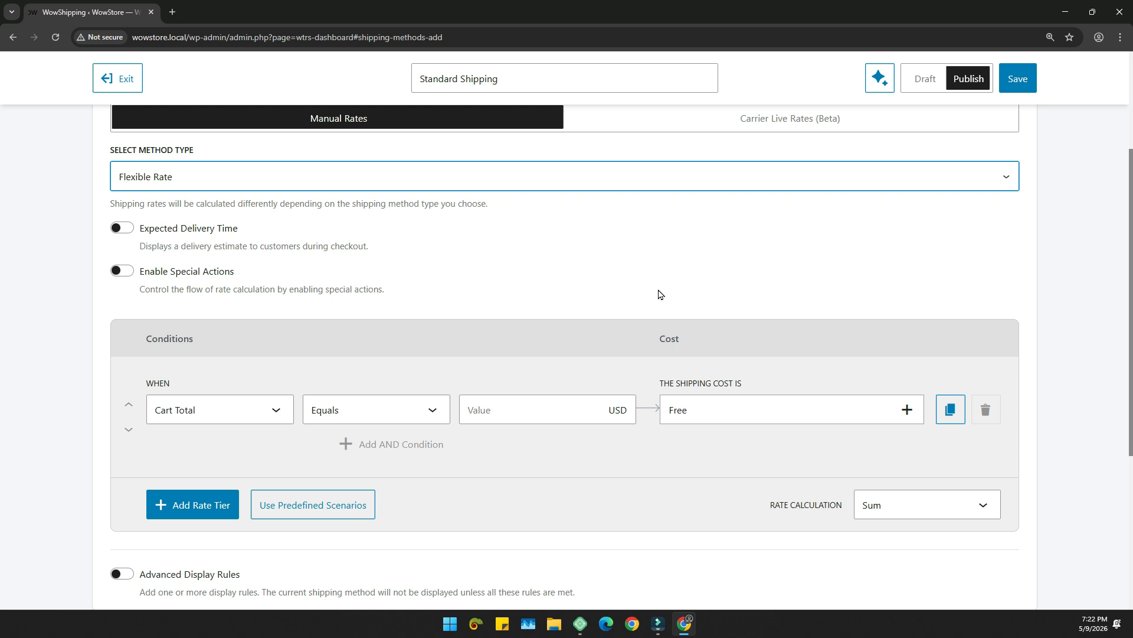
scroll(660, 294, "down", 1)
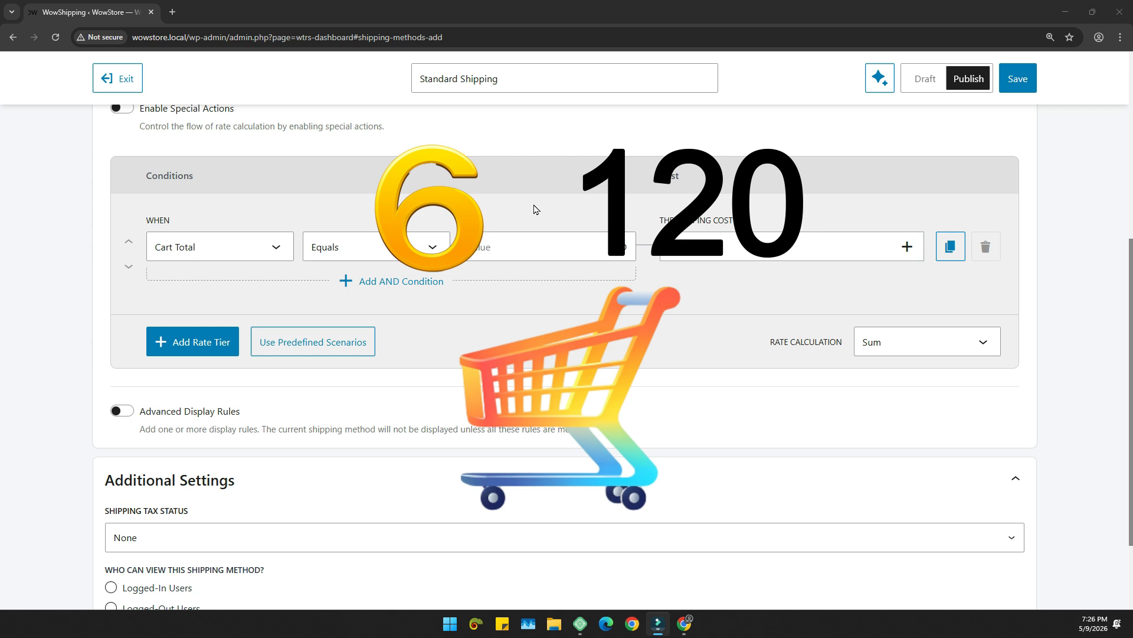
left_click(254, 247)
left_click(228, 395)
left_click(362, 254)
left_click(354, 332)
left_click(503, 248)
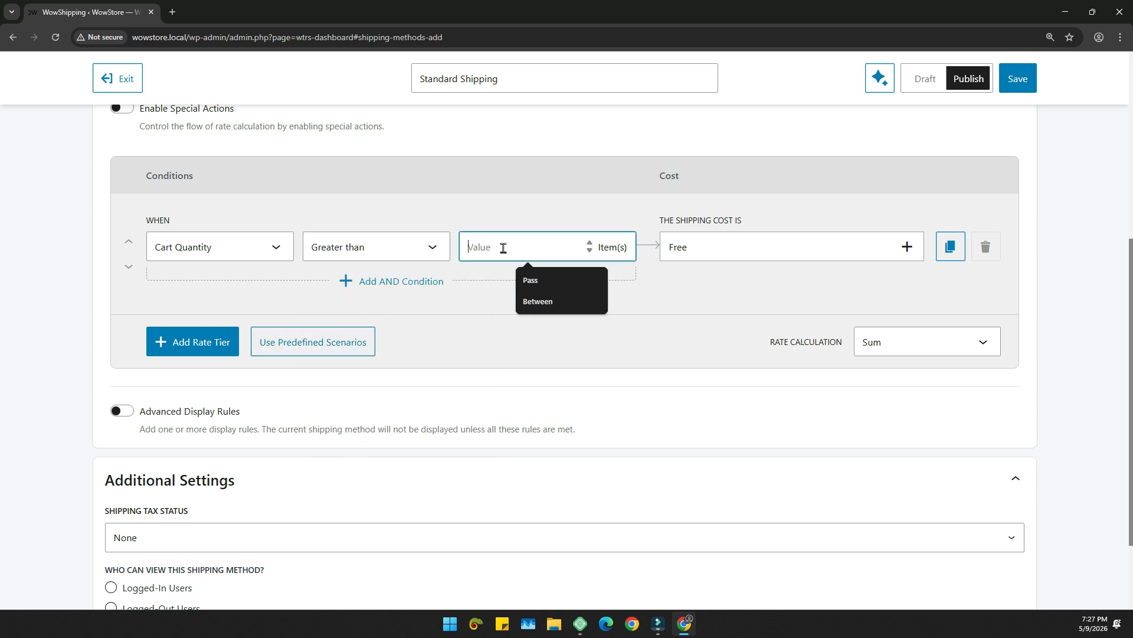
type("5")
Step: Define a fixed shipping cost of 5 USD for the Cart Quantity tier
left_click(671, 248)
left_click(458, 284)
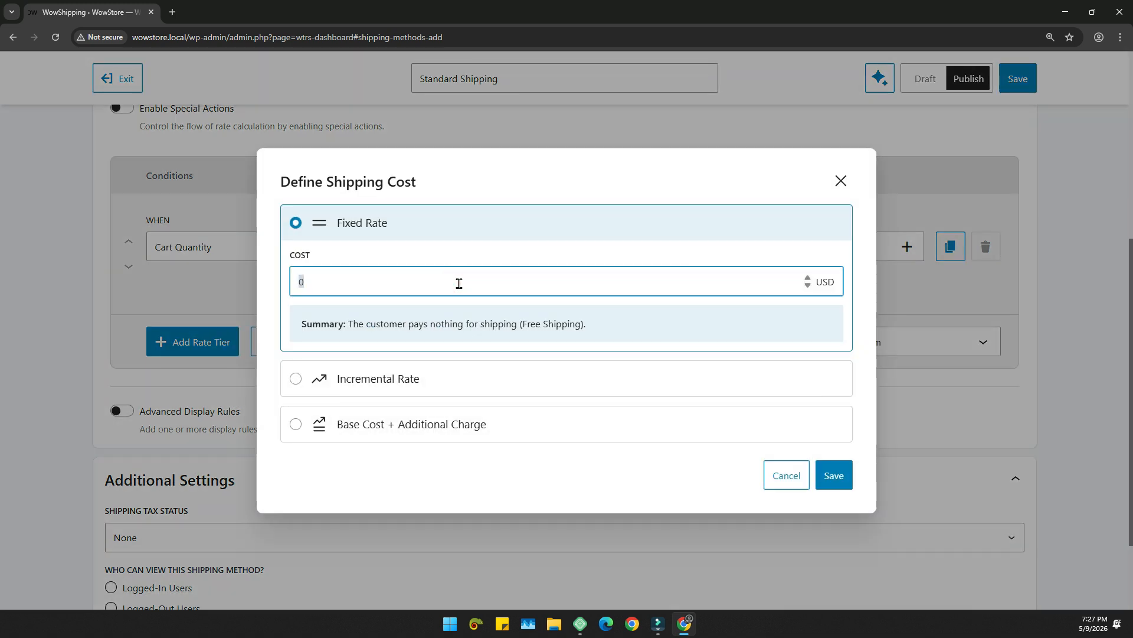
type("5")
left_click(833, 450)
Step: Add a second rate tier with the condition Cart Total greater than 100 USD
left_click(216, 342)
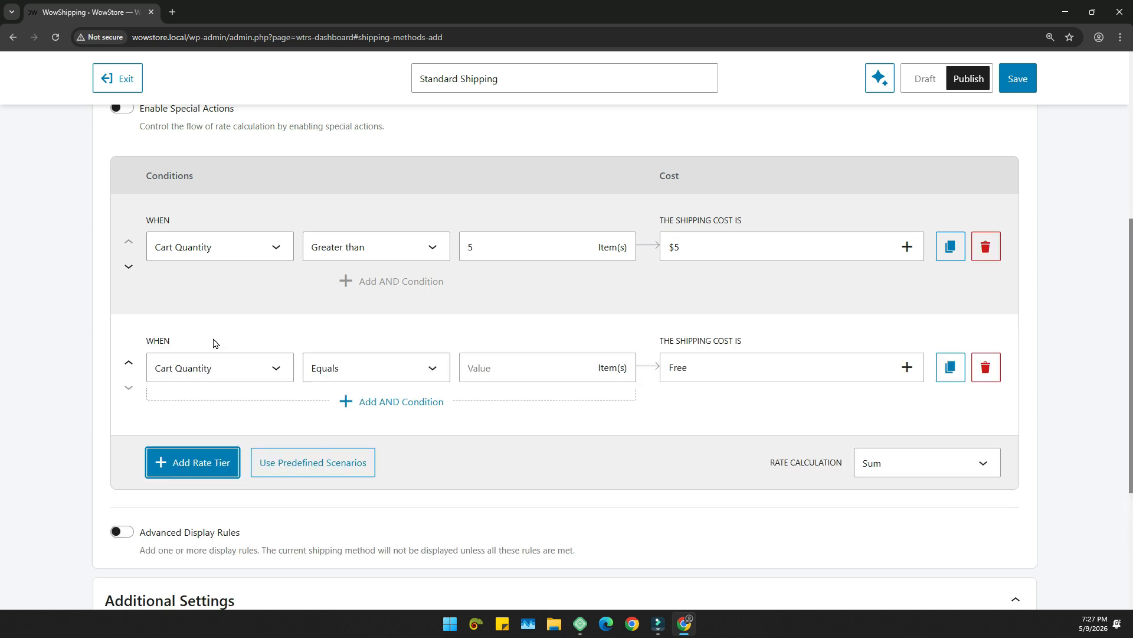
scroll(213, 343, "down", 1)
left_click(222, 313)
left_click(218, 476)
left_click(379, 308)
left_click(385, 400)
left_click(481, 311)
type("100")
Step: Define a fixed shipping cost of 3 USD for the Cart Total tier
left_click(726, 297)
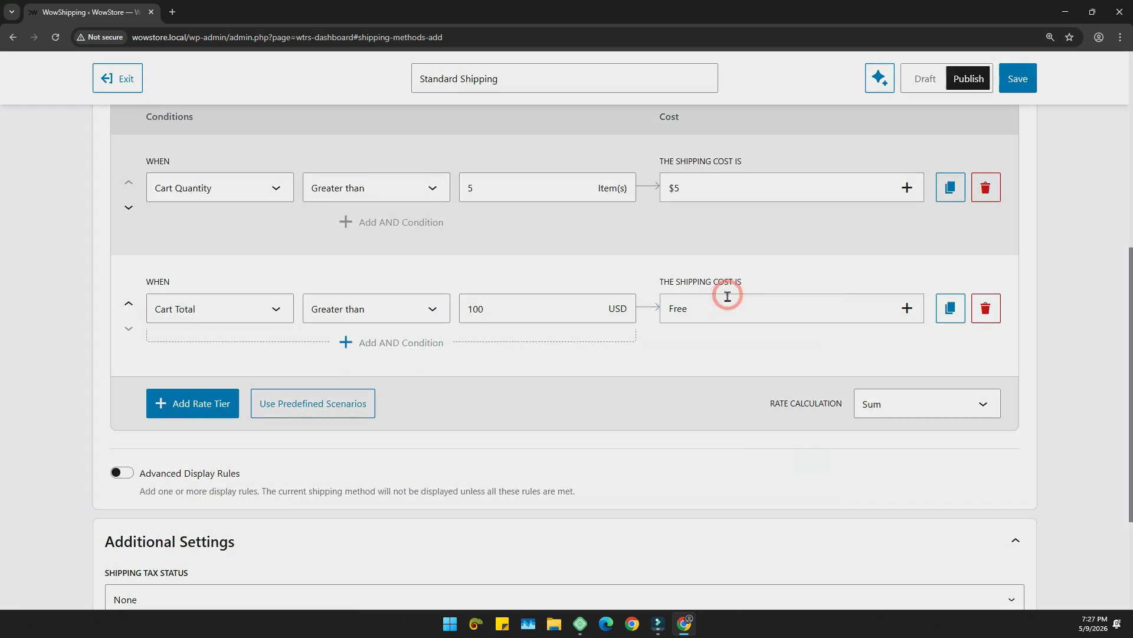
type("3")
left_click(834, 442)
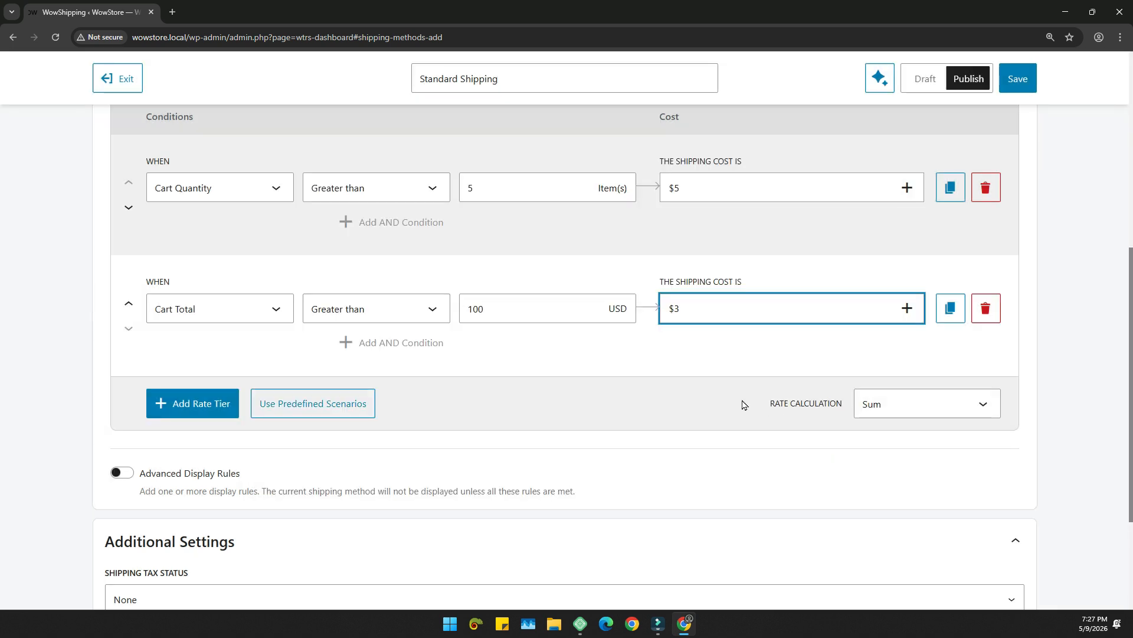
Step: Choose Sum as the rate calculation for the two tiers
scroll(745, 406, "up", 1)
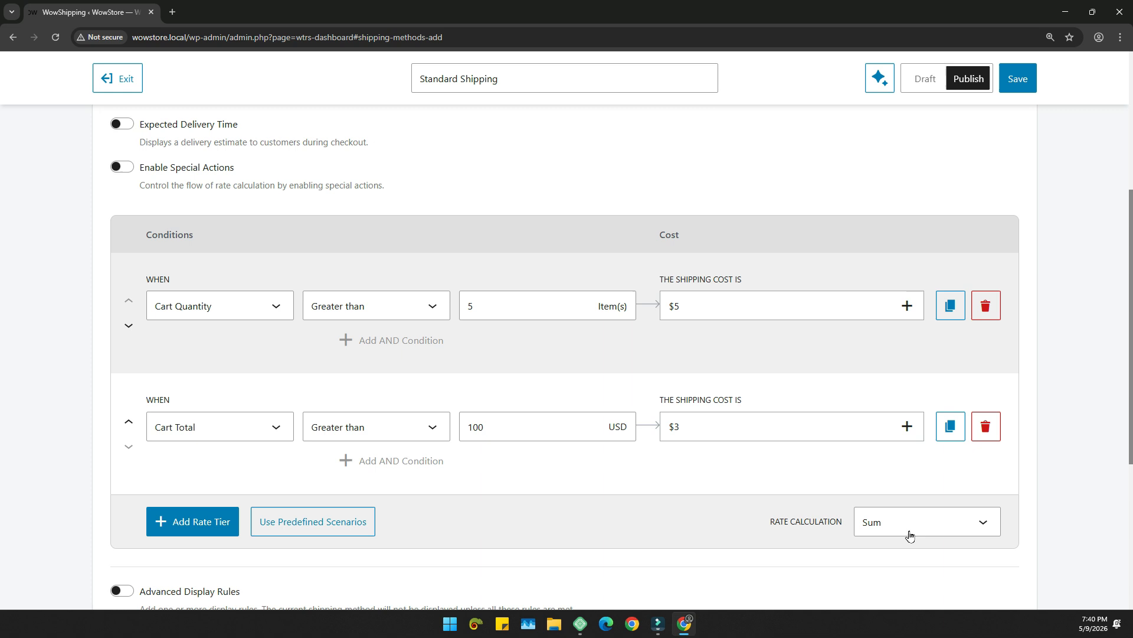
left_click(915, 528)
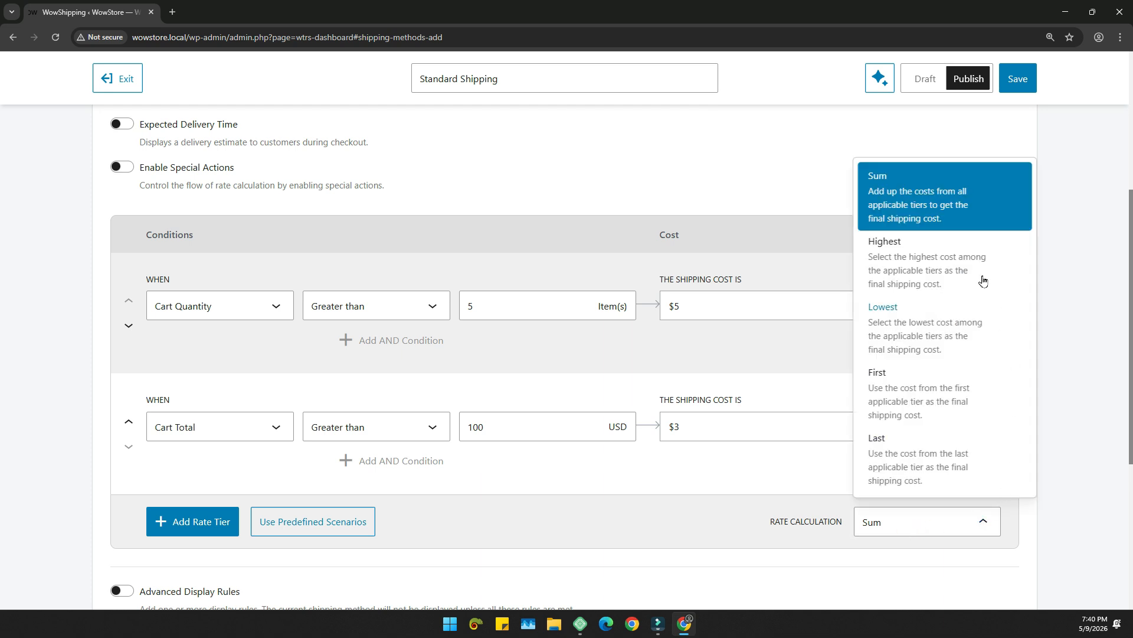
left_click(880, 196)
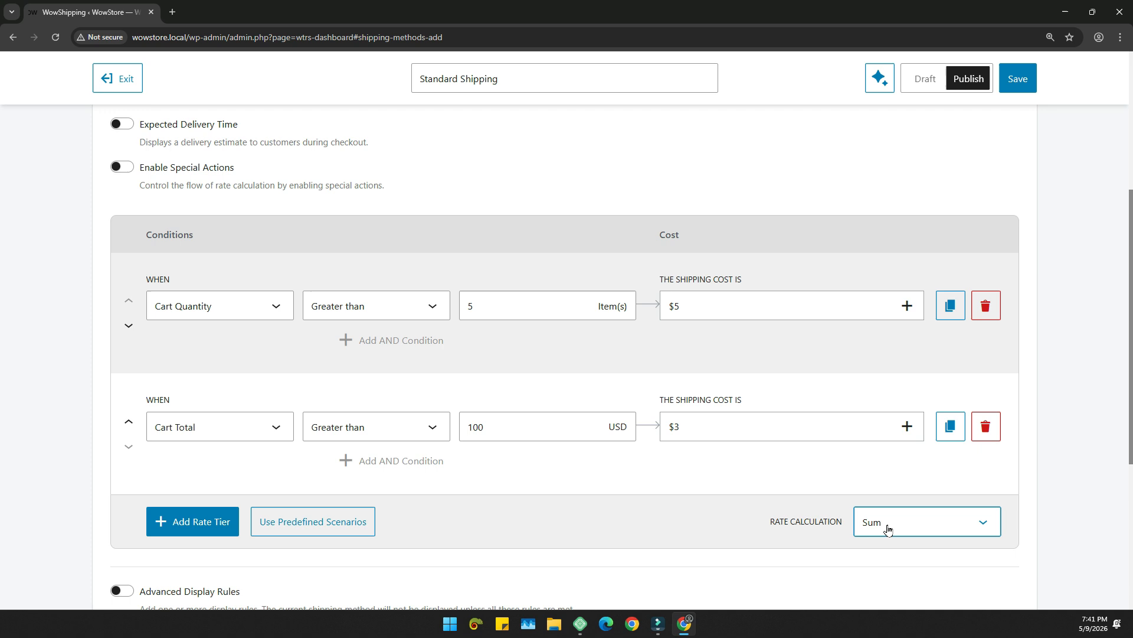
Step: Change the rate calculation to Highest so the most expensive applicable tier is charged
left_click(890, 527)
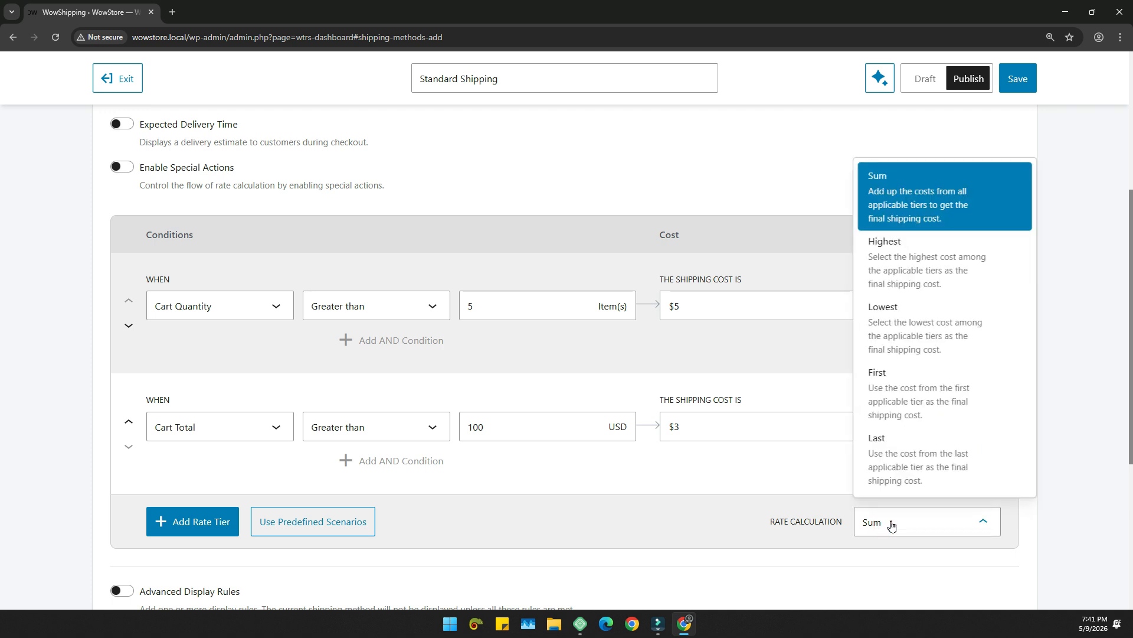
left_click(922, 266)
left_click(925, 520)
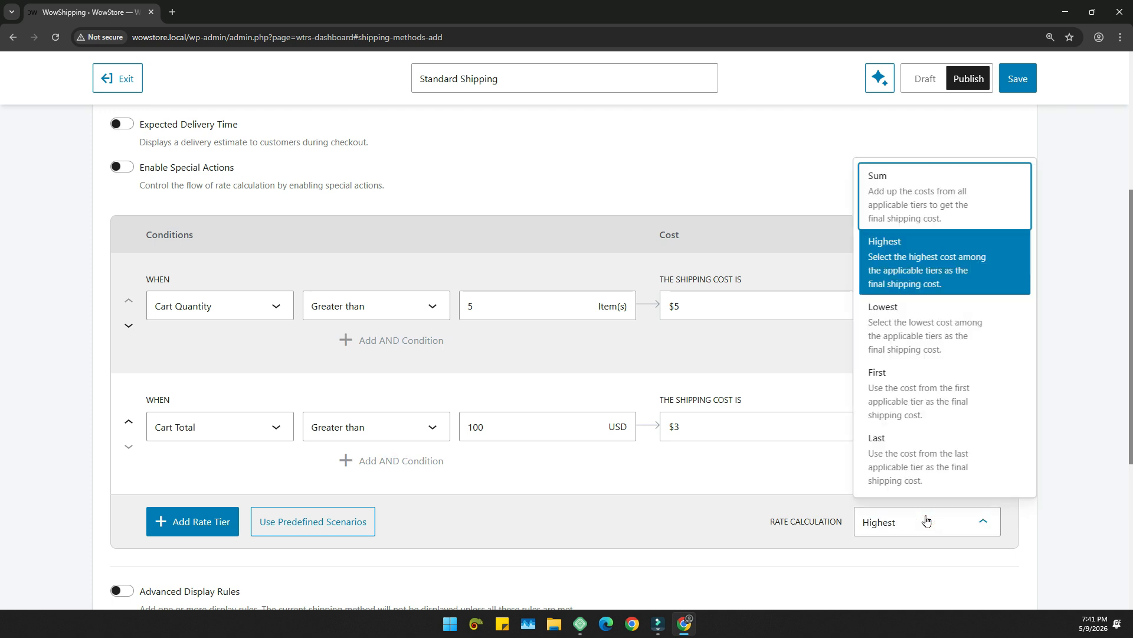
left_click(703, 364)
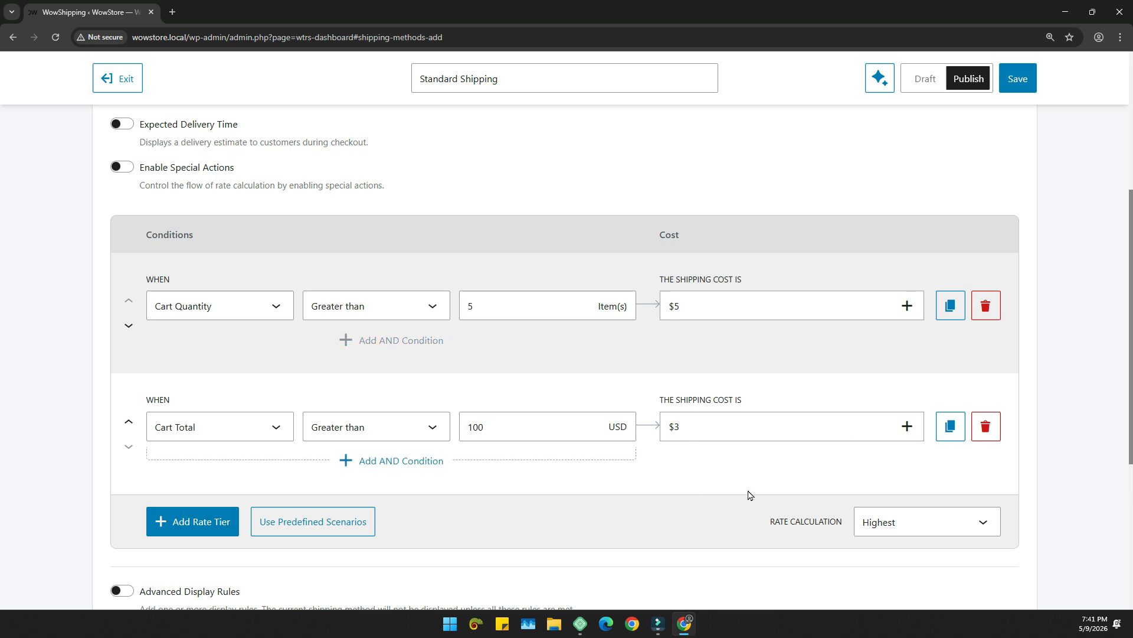
left_click(873, 523)
left_click(889, 279)
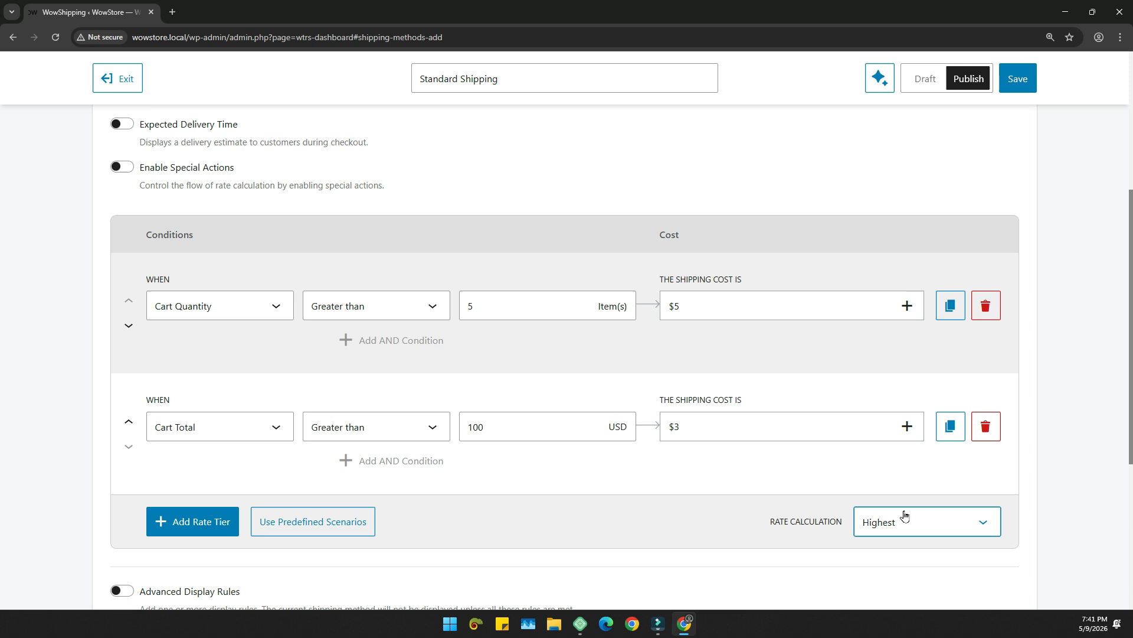
Step: Change the rate calculation to Lowest so the cheapest applicable tier is charged
left_click(903, 511)
left_click(922, 334)
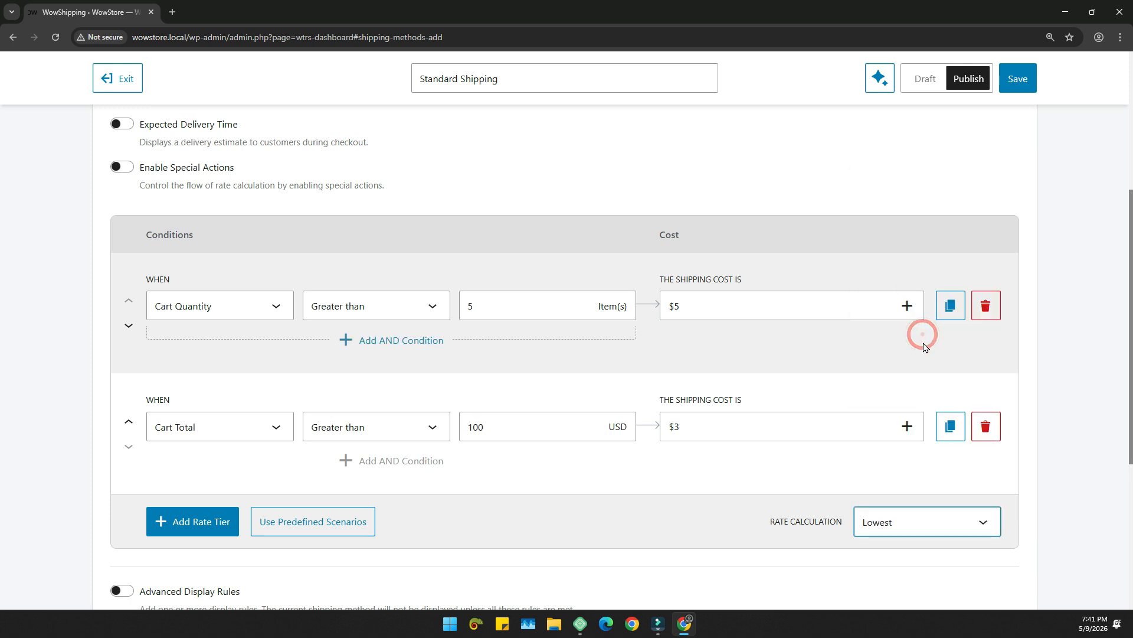
left_click(941, 519)
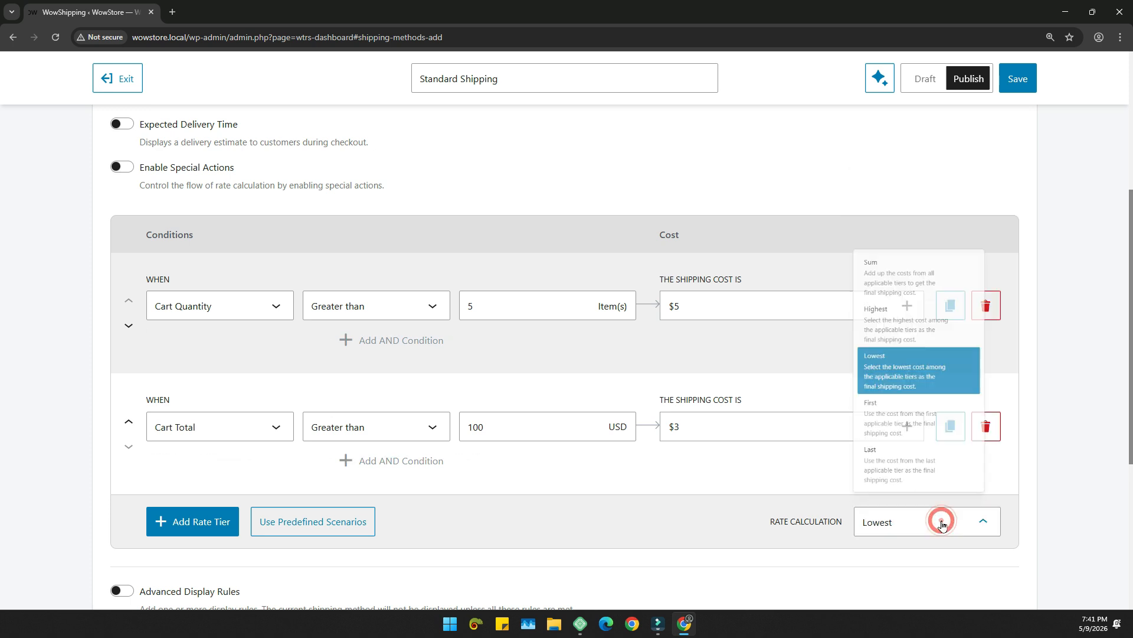
left_click(789, 475)
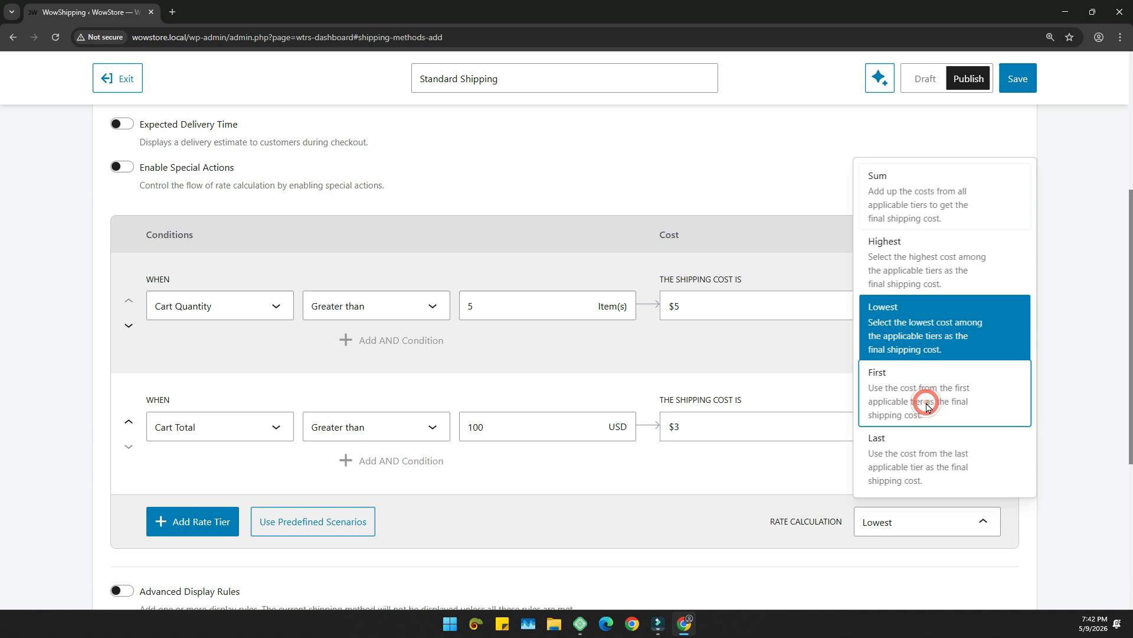
Step: Change the rate calculation to First so the first applicable tier sets the final shipping cost
left_click(927, 406)
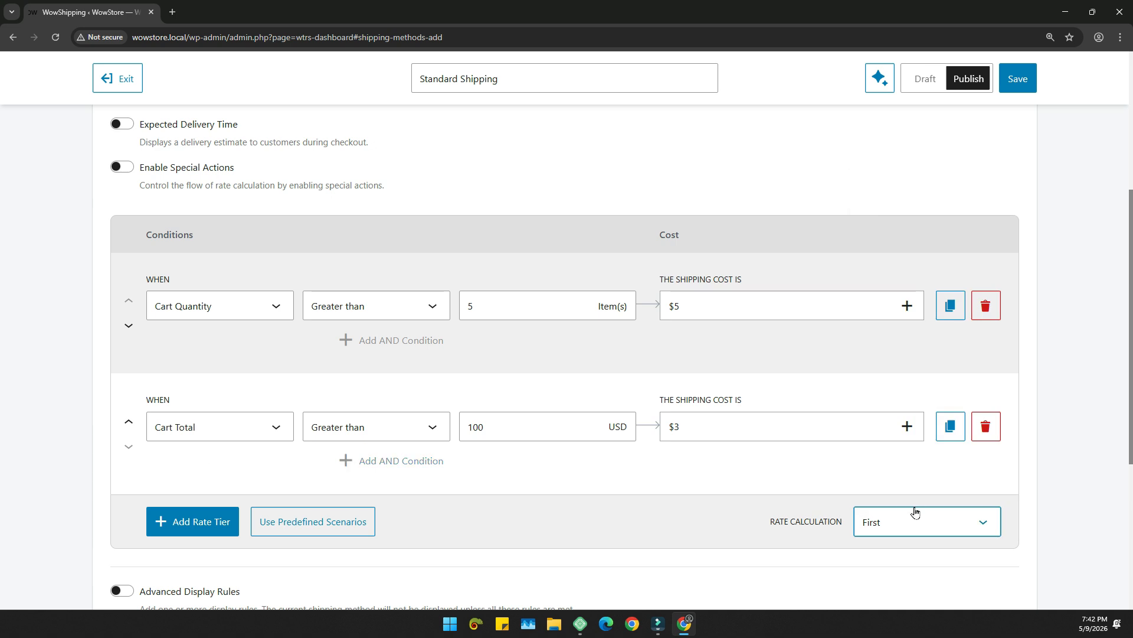
left_click(915, 511)
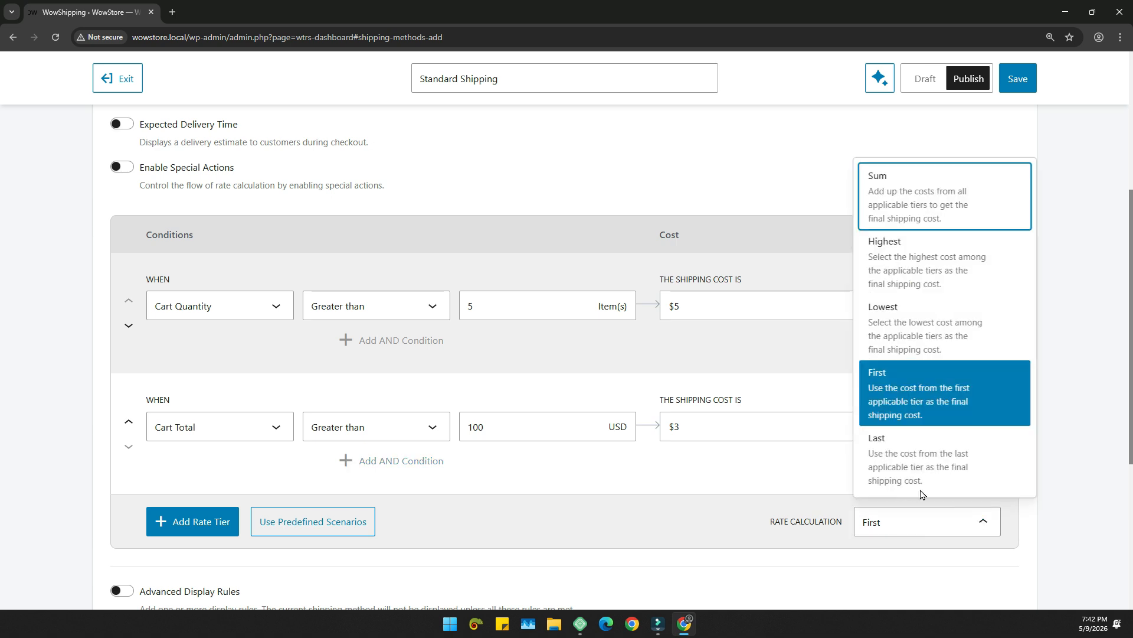
left_click(778, 497)
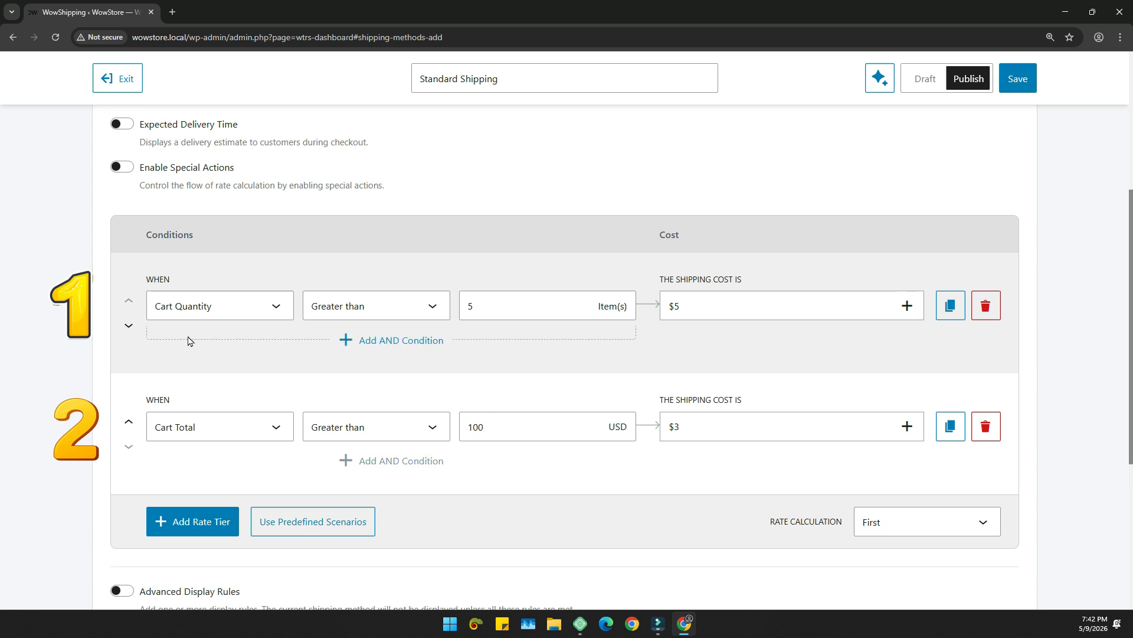
Step: Move the Cart Total tier above the Cart Quantity tier and restore the original order
left_click(128, 421)
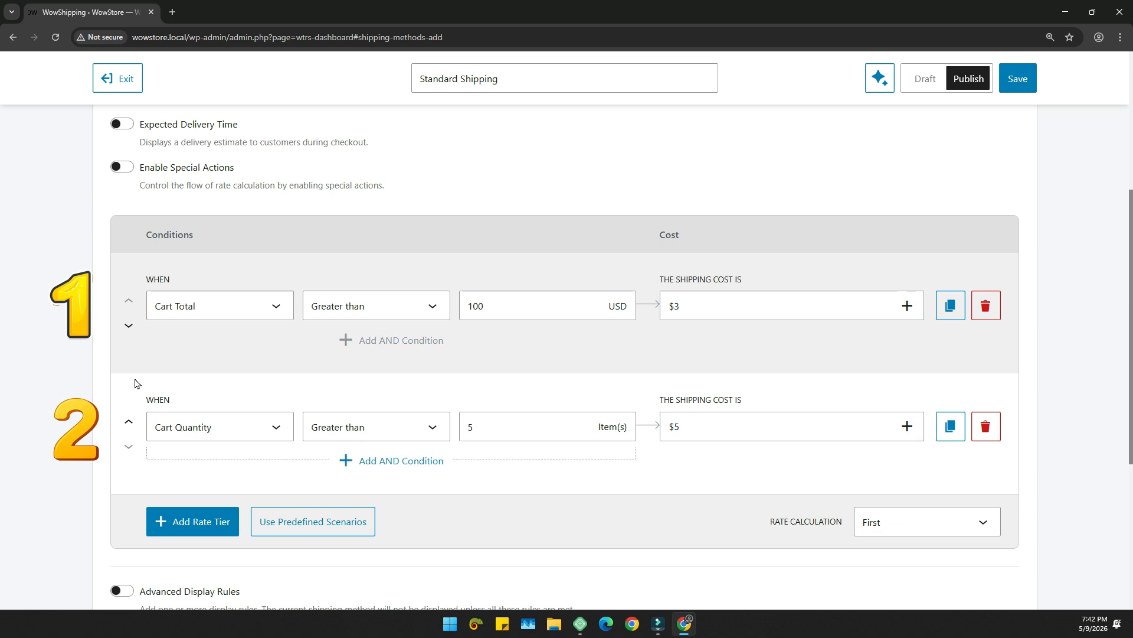
left_click(128, 326)
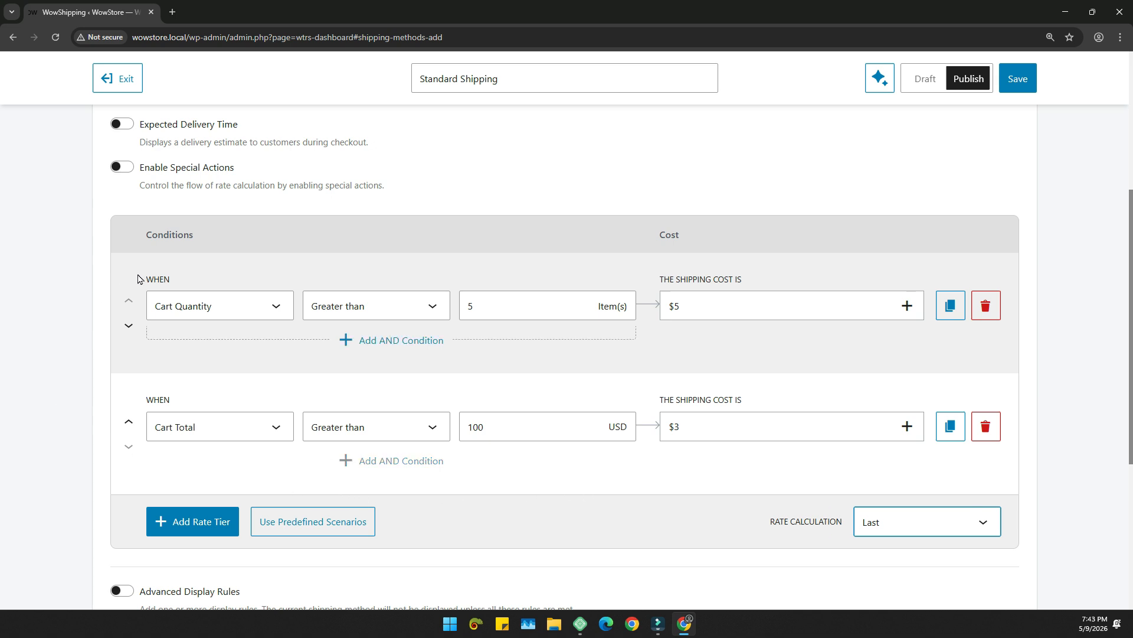
Step: Add a third rate tier with its default condition and delete it again
left_click(174, 525)
scroll(133, 455, "down", 2)
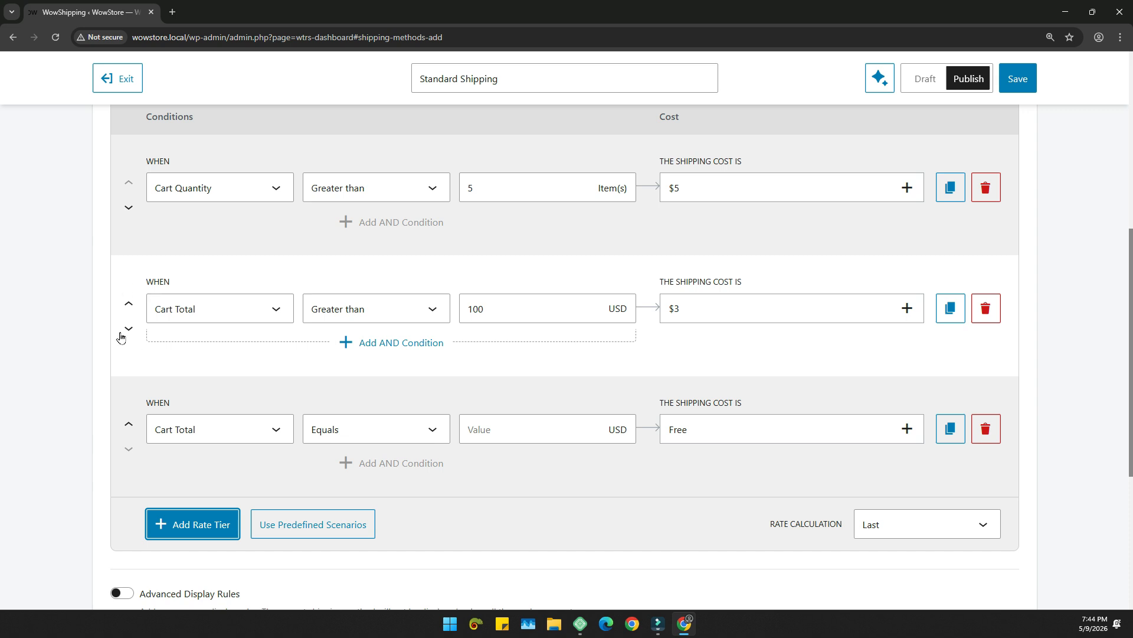
scroll(439, 381, "up", 1)
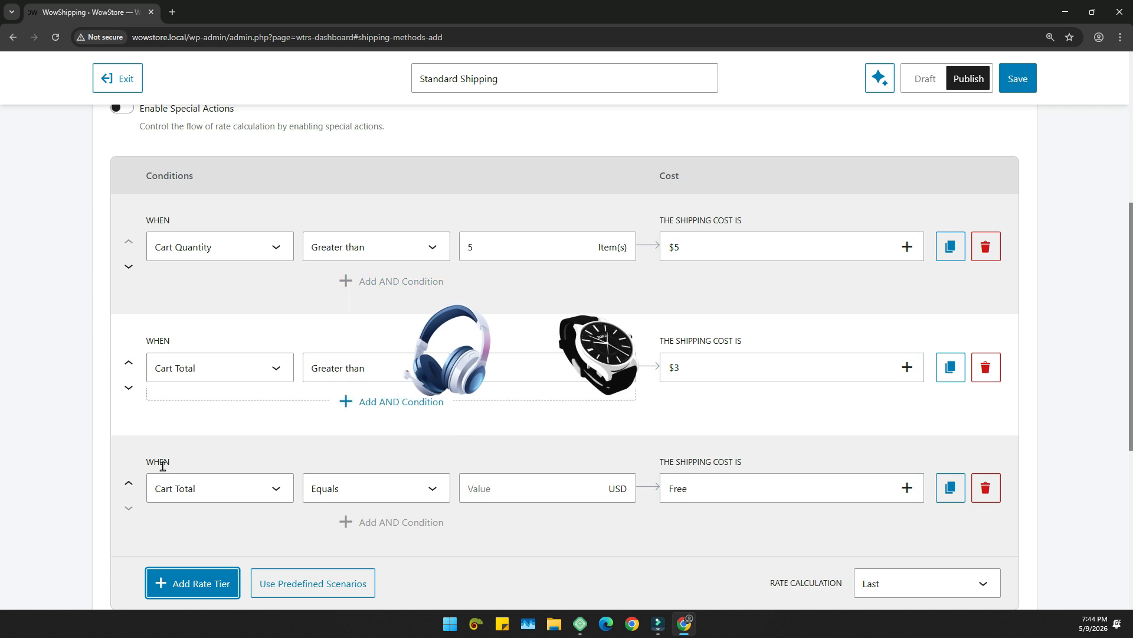
scroll(163, 466, "down", 1)
left_click(985, 429)
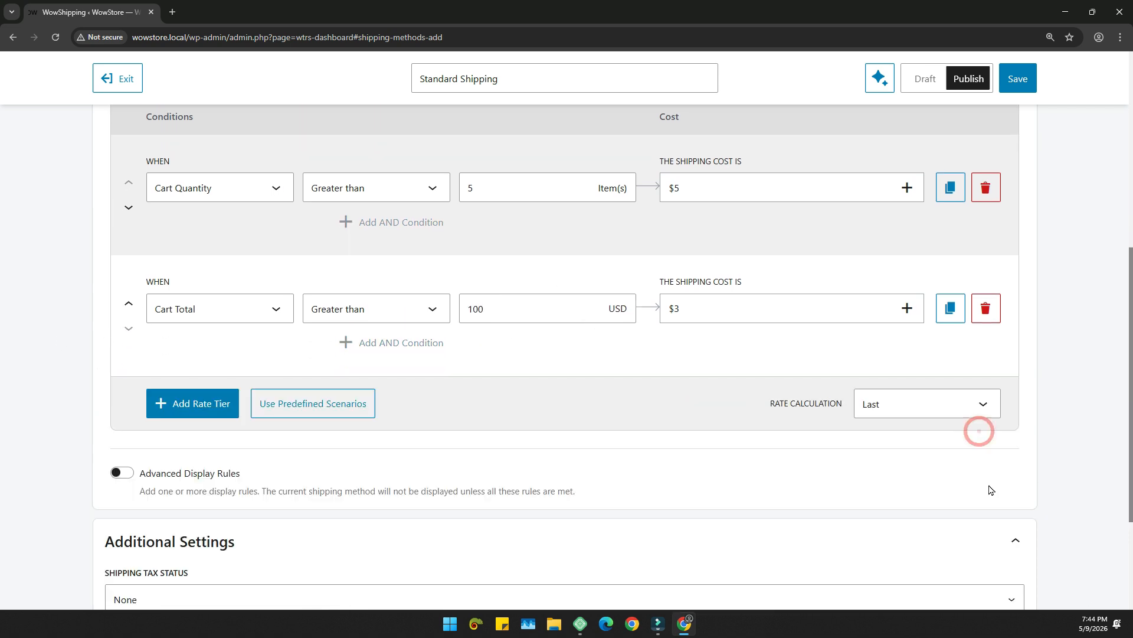
Step: Switch the rate calculation back to First for the two remaining tiers
left_click(912, 415)
left_click(926, 279)
scroll(431, 409, "up", 2)
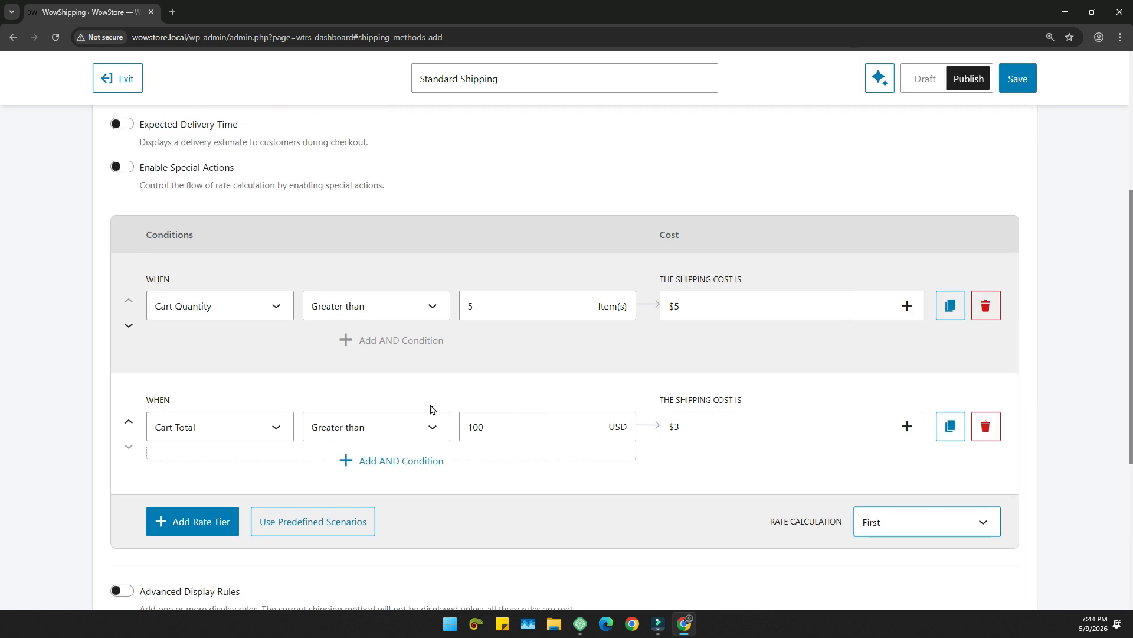
Step: Set the rate calculation to Last so the last applicable tier determines the final shipping cost
left_click(915, 527)
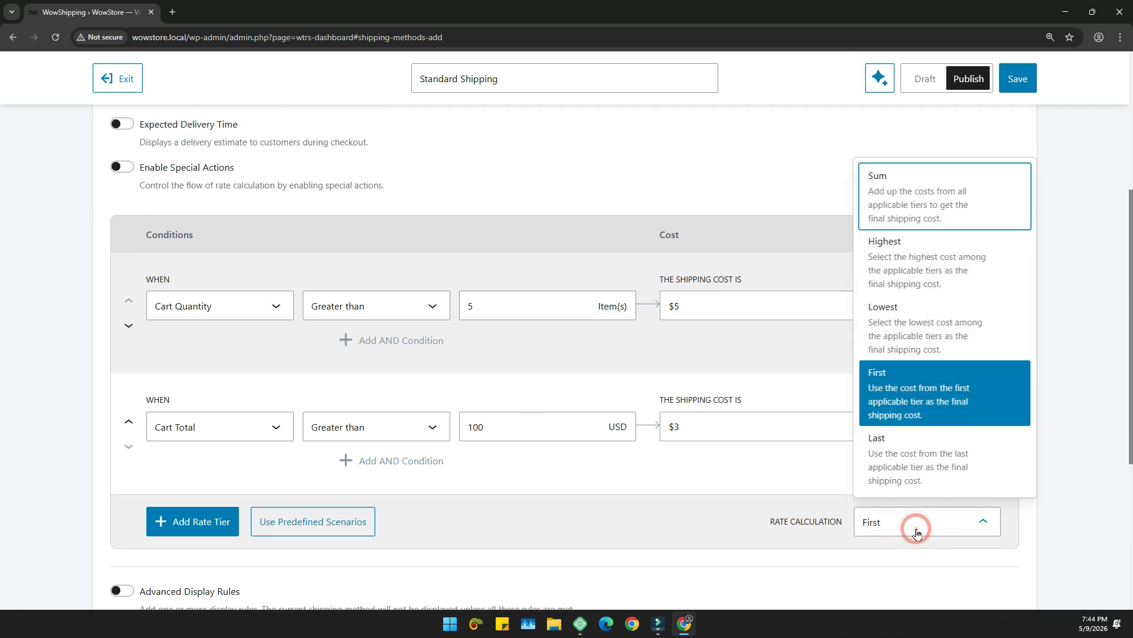
left_click(914, 469)
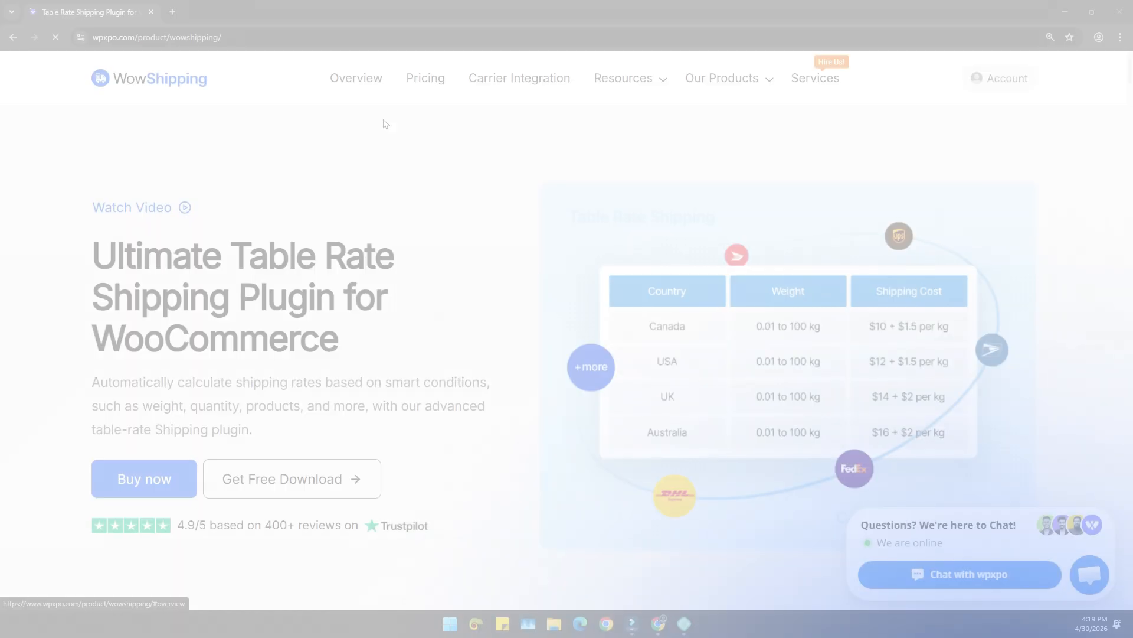
Step: Switch to the WowShipping product website and review the full list of flexible shipping conditions
scroll(411, 161, "down", 1)
scroll(441, 197, "down", 5)
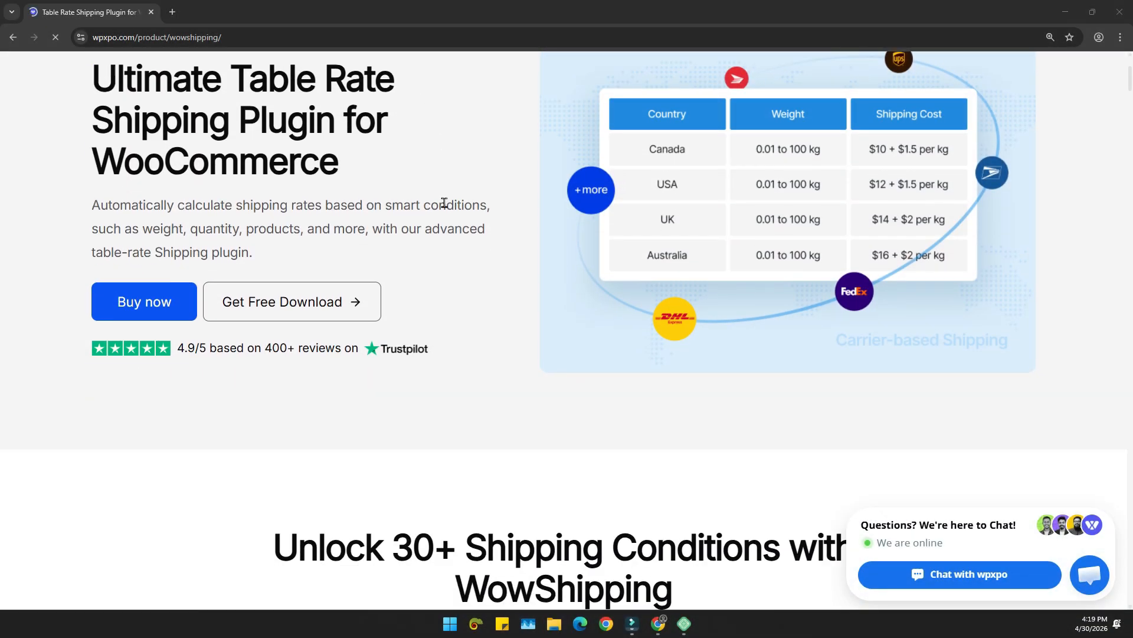
scroll(467, 240, "down", 2)
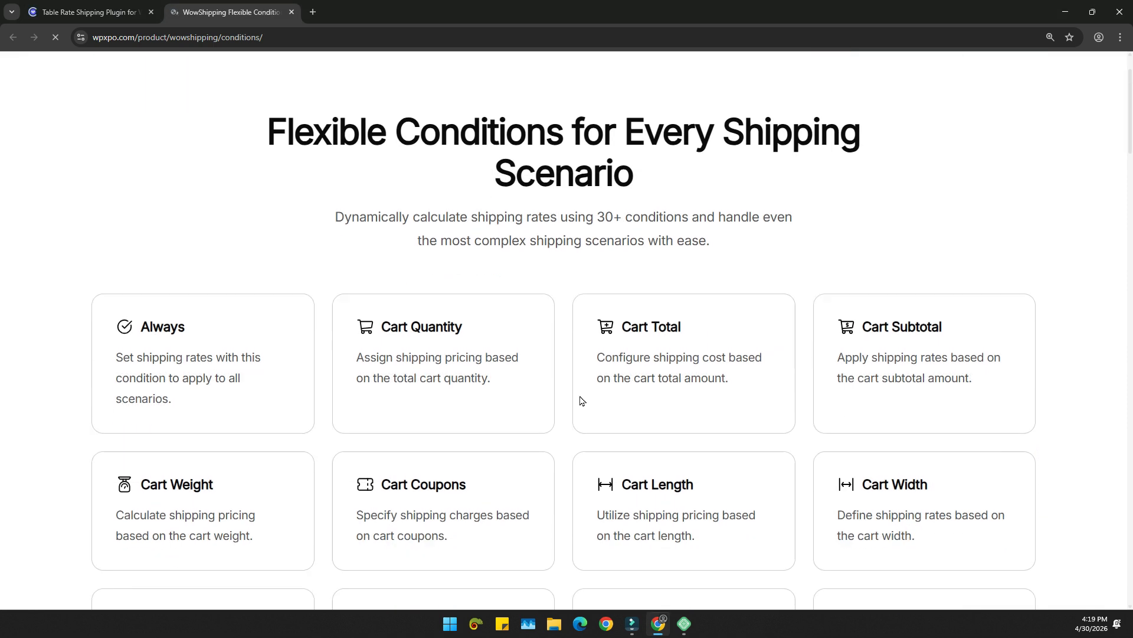
scroll(590, 400, "down", 8)
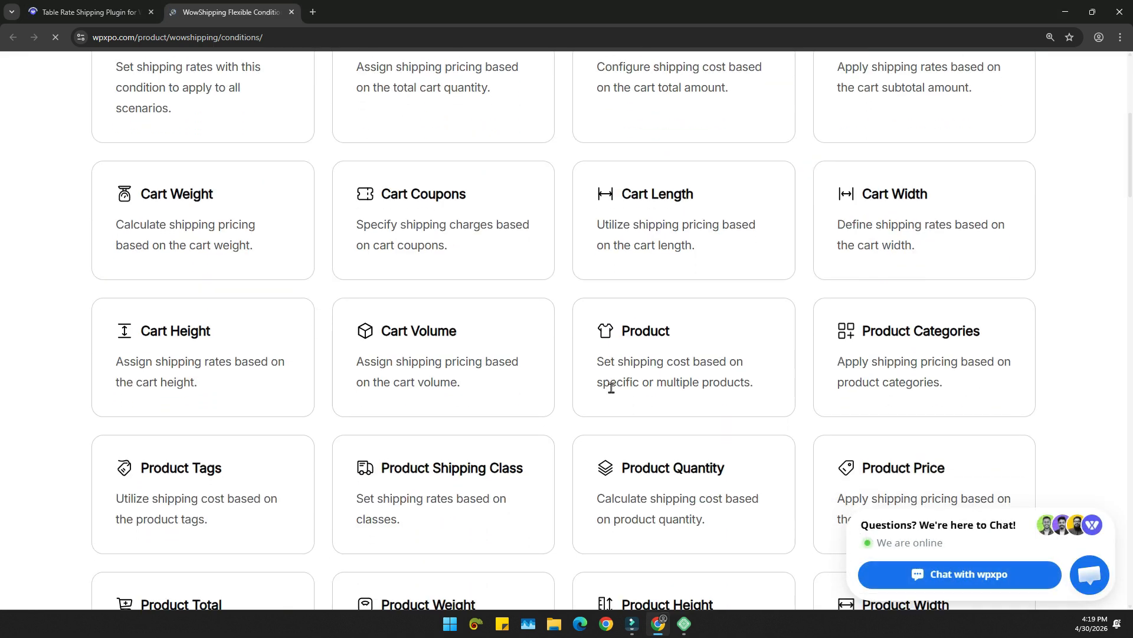
scroll(611, 388, "down", 7)
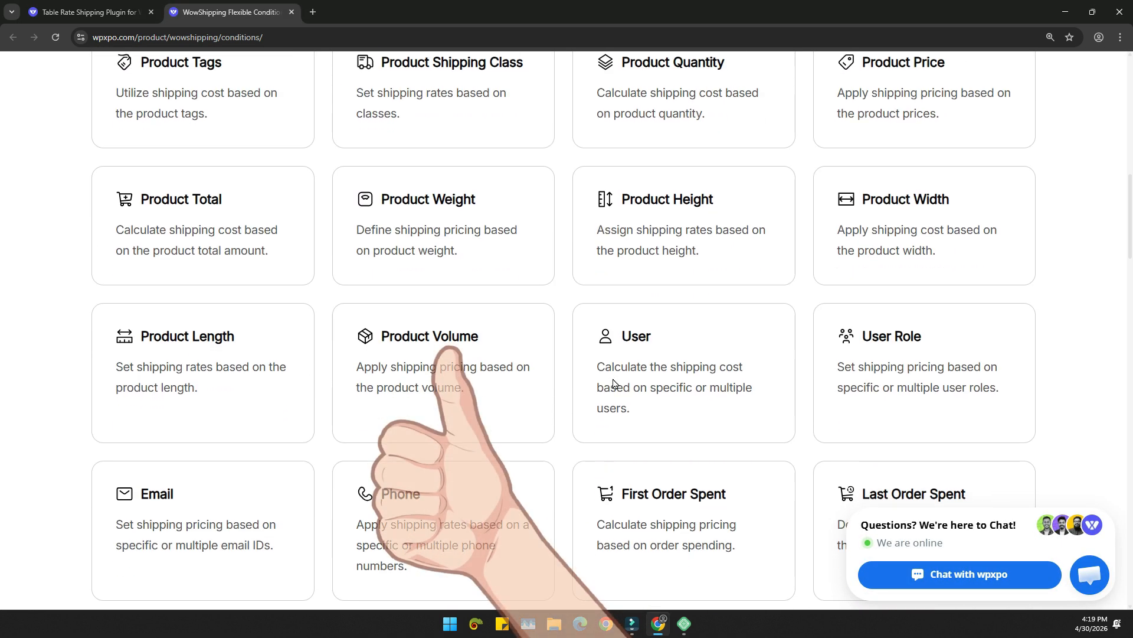
scroll(625, 381, "down", 6)
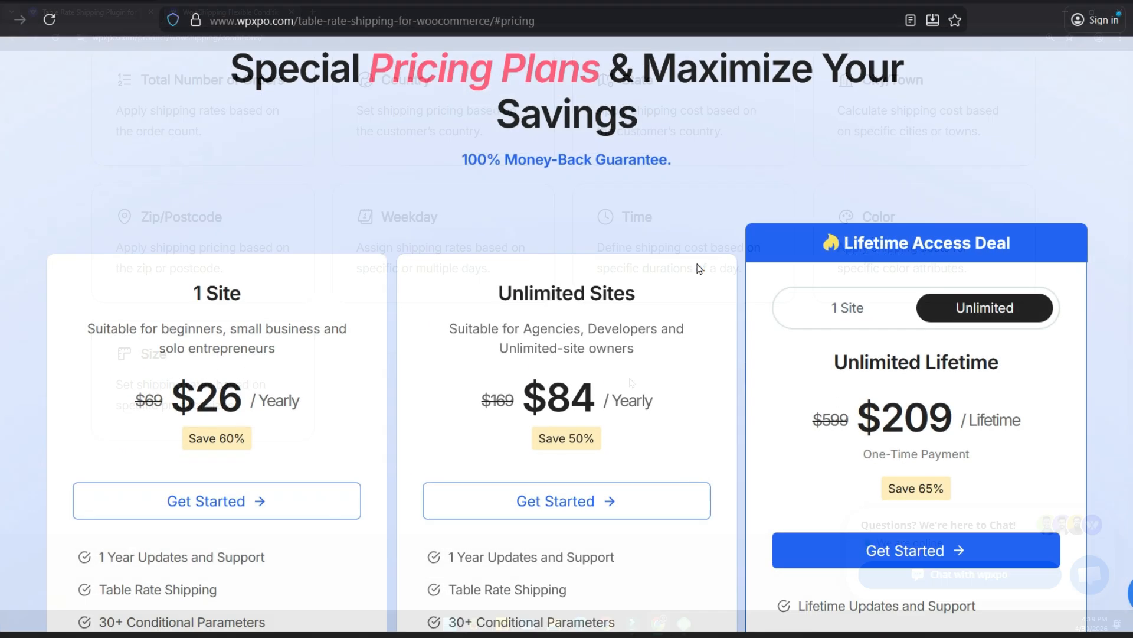
Step: Examine the WowShipping pricing plans, comparing the 1 Site and Unlimited lifetime deals and the features included in each plan
scroll(698, 263, "down", 2)
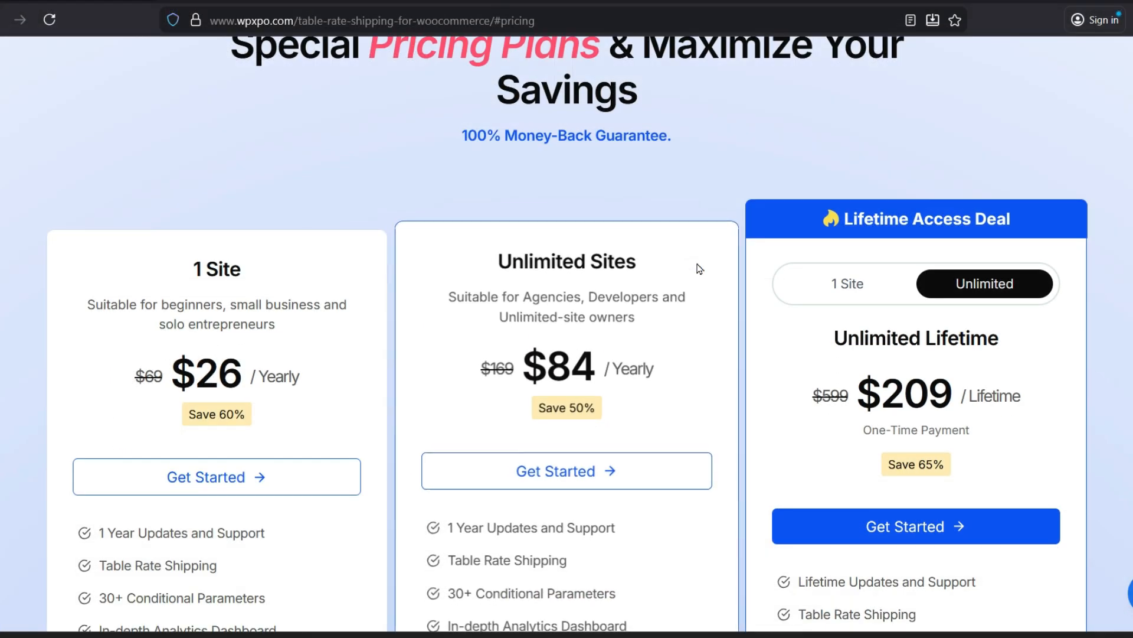
scroll(699, 268, "down", 2)
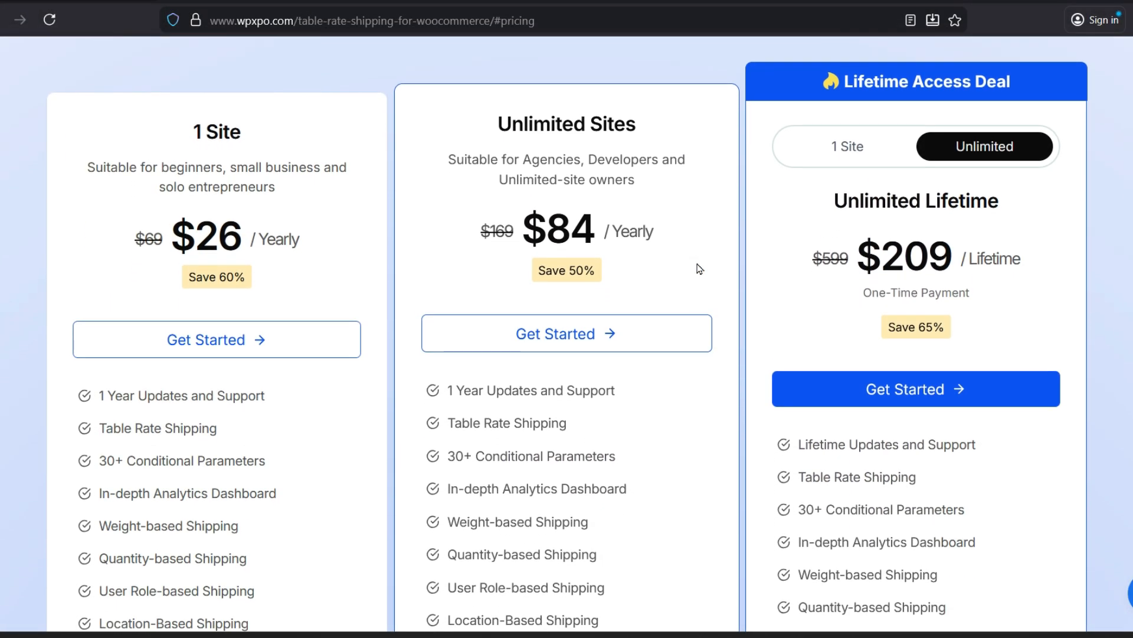
left_click(847, 130)
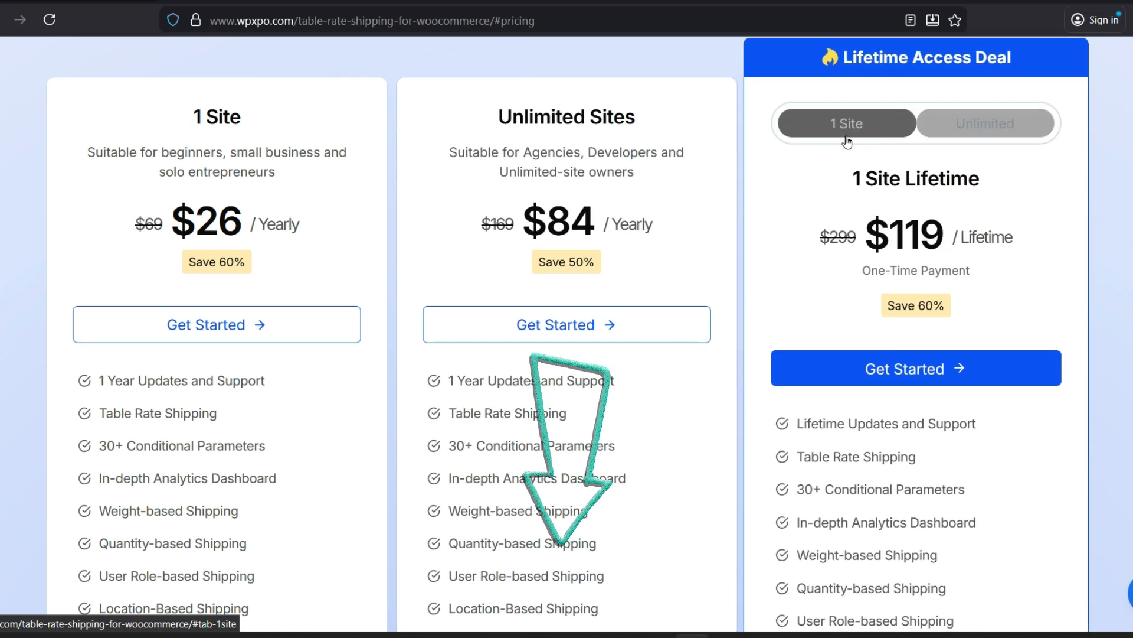
left_click(982, 131)
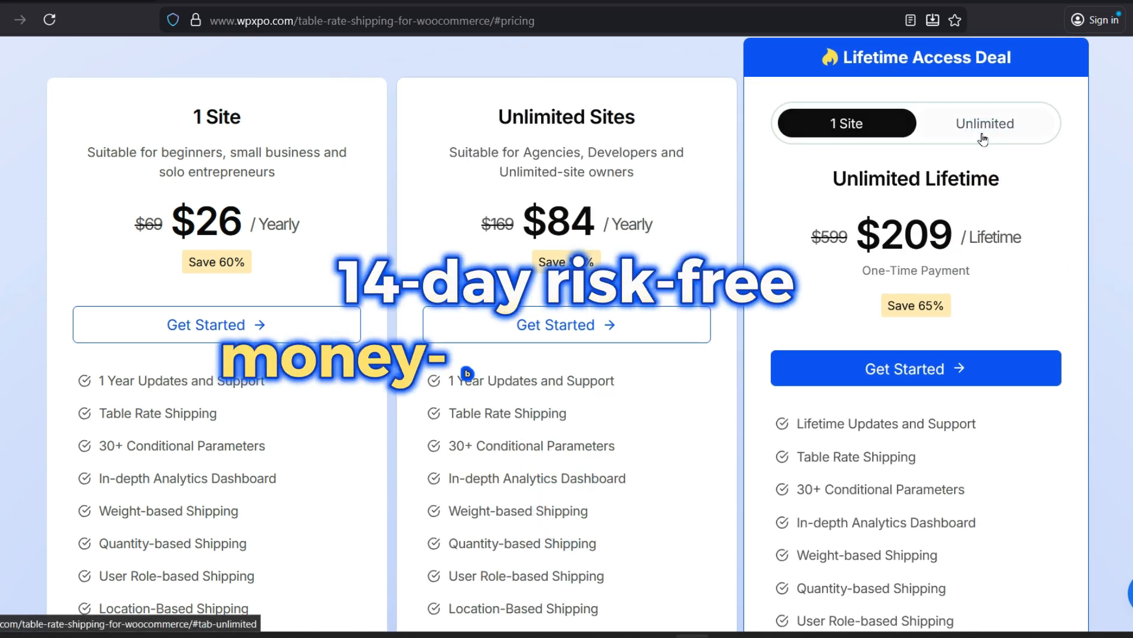
scroll(983, 136, "down", 2)
scroll(983, 139, "down", 3)
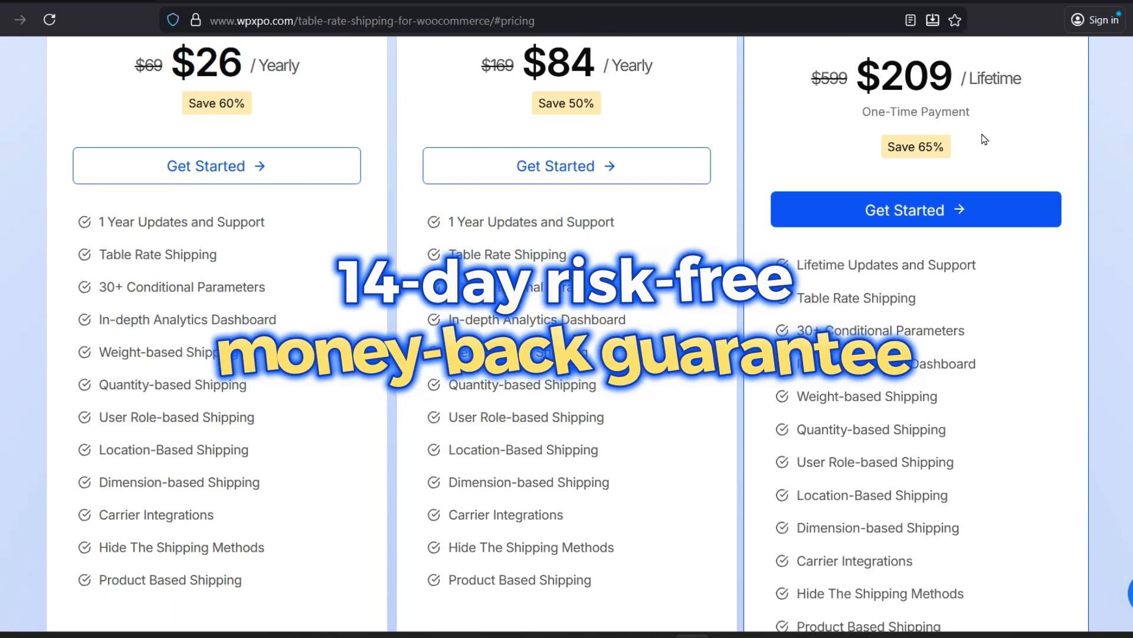
scroll(985, 139, "up", 4)
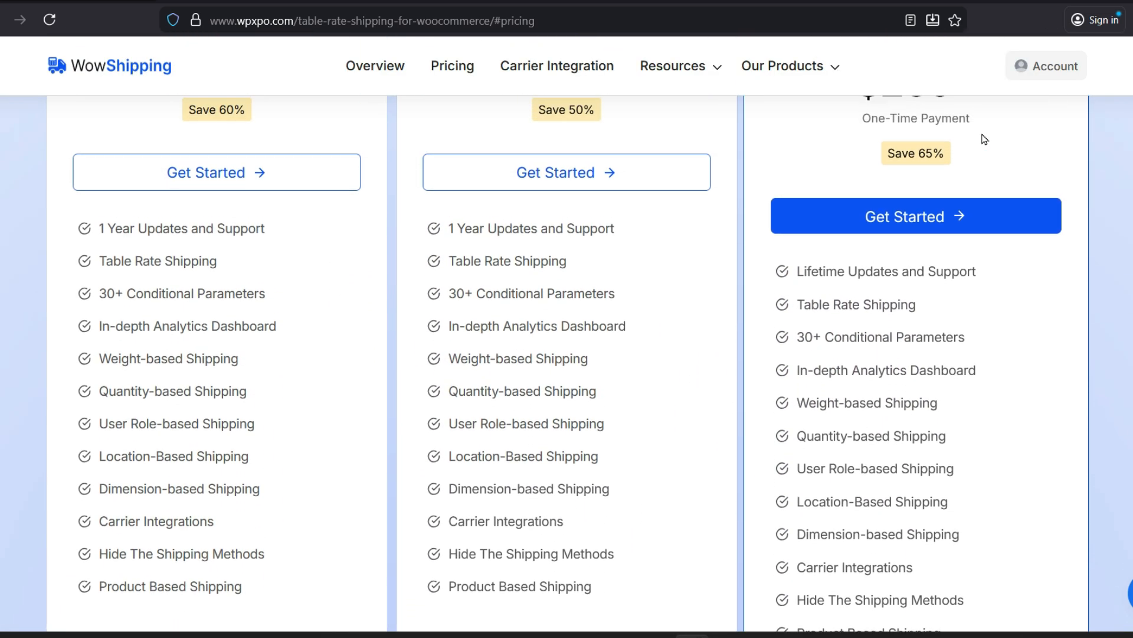
scroll(984, 136, "up", 4)
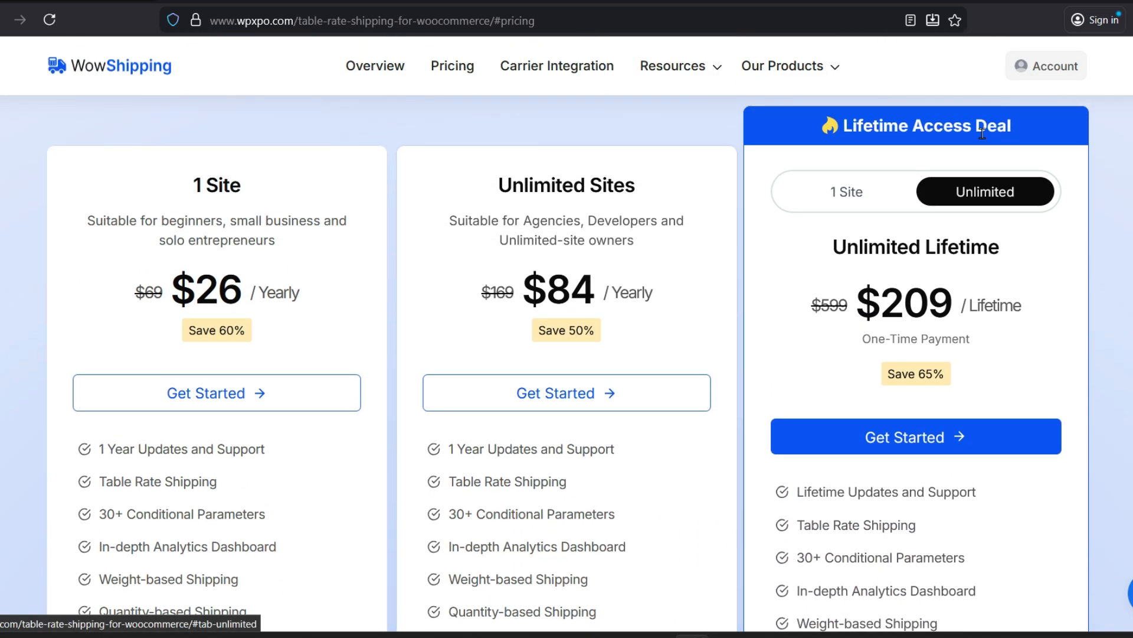
scroll(985, 140, "up", 1)
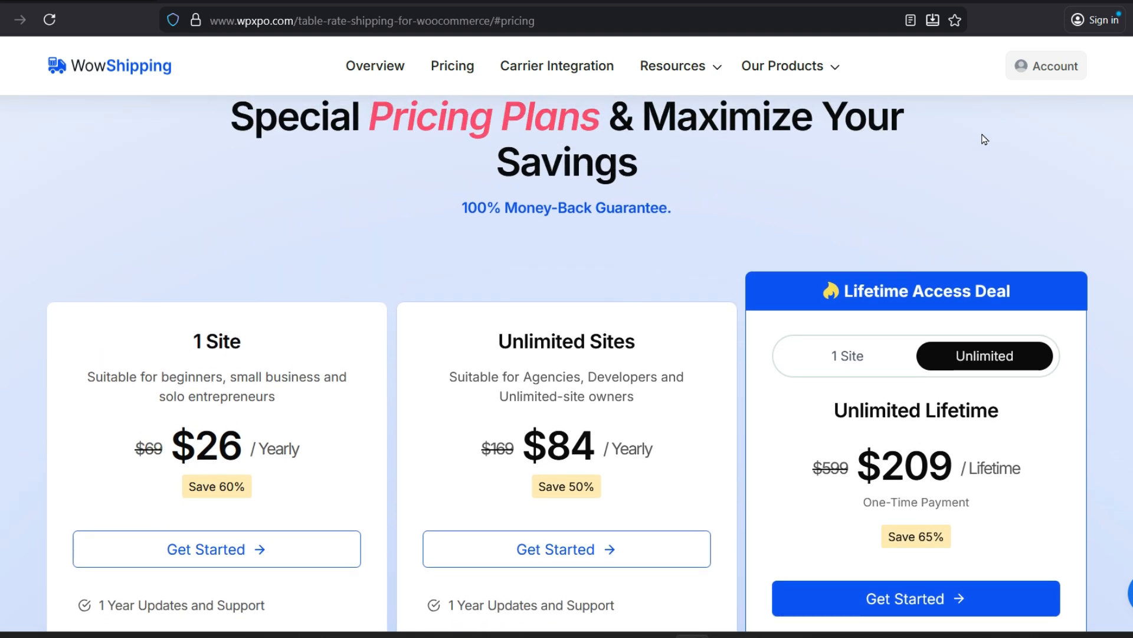